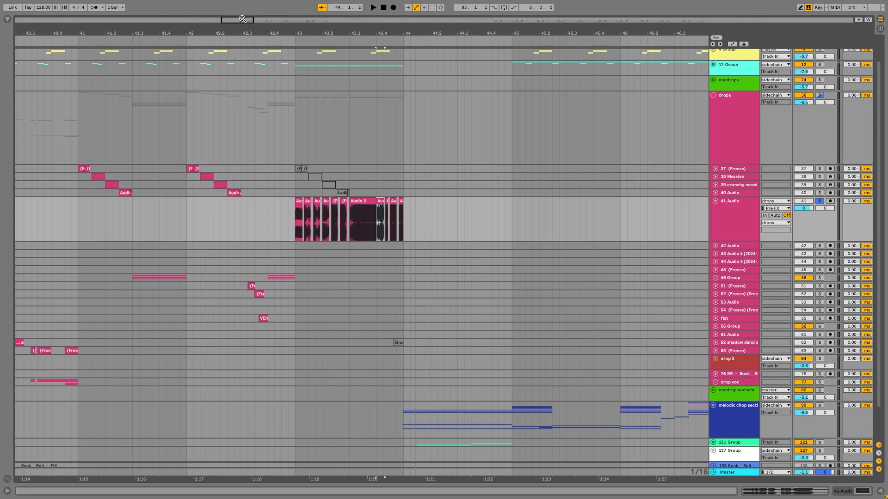
Step: Clear the solo on the drops group and play the chopped clips on the 41 Audio track from bar 43
{"action": "left_click_drag", "start_coordinate": [242, 19], "coordinate": [466, 193]}
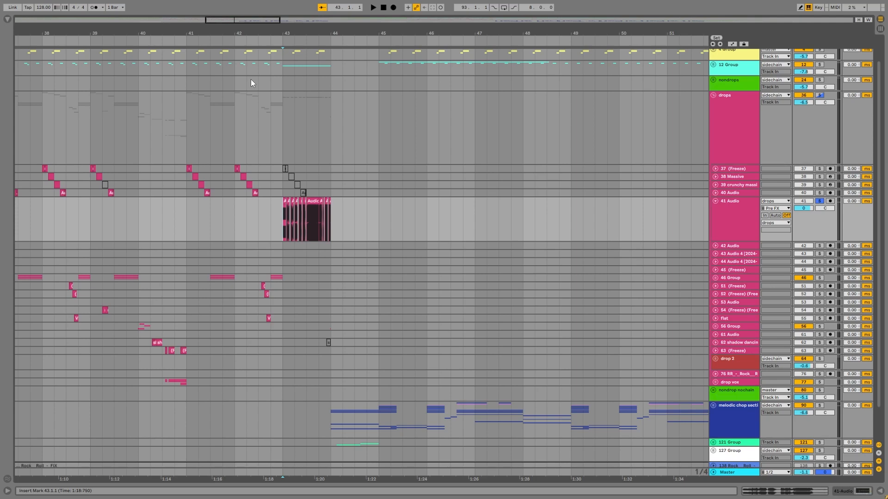
{"action": "left_click_drag", "start_coordinate": [237, 19], "coordinate": [237, 2]}
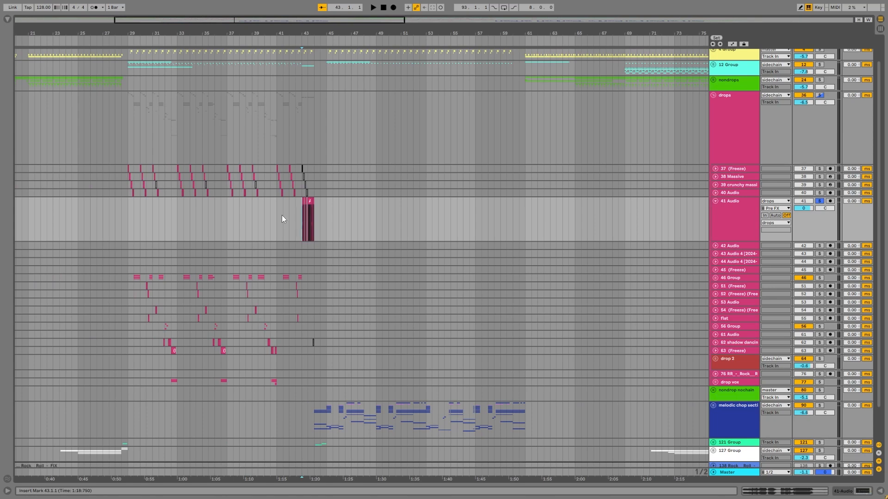
{"action": "left_click_drag", "start_coordinate": [220, 20], "coordinate": [220, 24]}
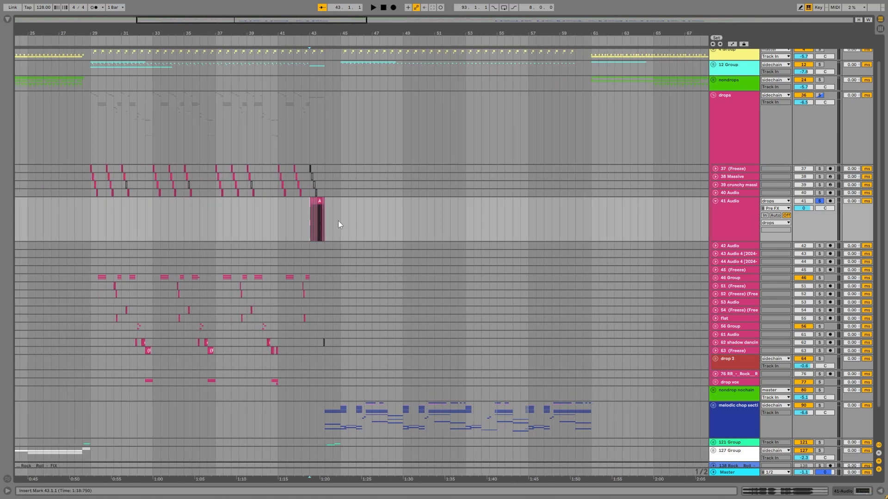
{"action": "left_click", "coordinate": [310, 218]}
{"action": "scroll", "coordinate": [310, 218], "scroll_direction": "up", "scroll_amount": 4}
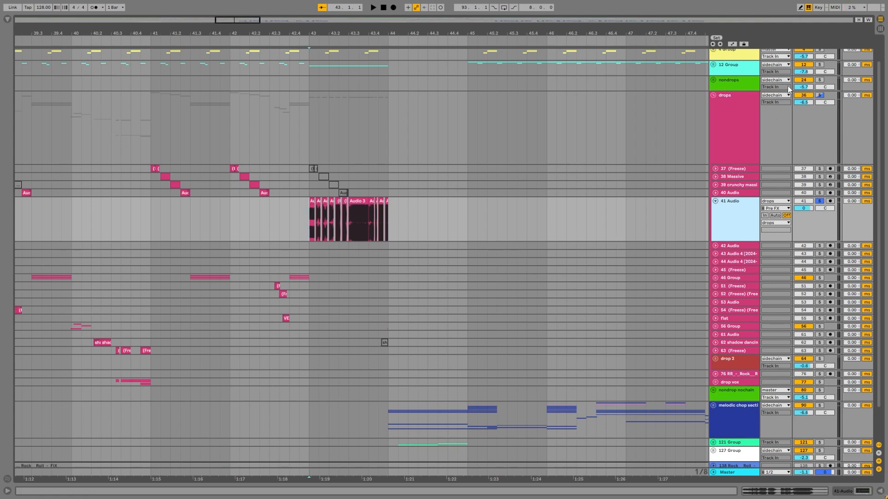
{"action": "left_click", "coordinate": [819, 95]}
{"action": "key", "text": "space"}
{"action": "scroll", "coordinate": [379, 202], "scroll_direction": "down", "scroll_amount": 3}
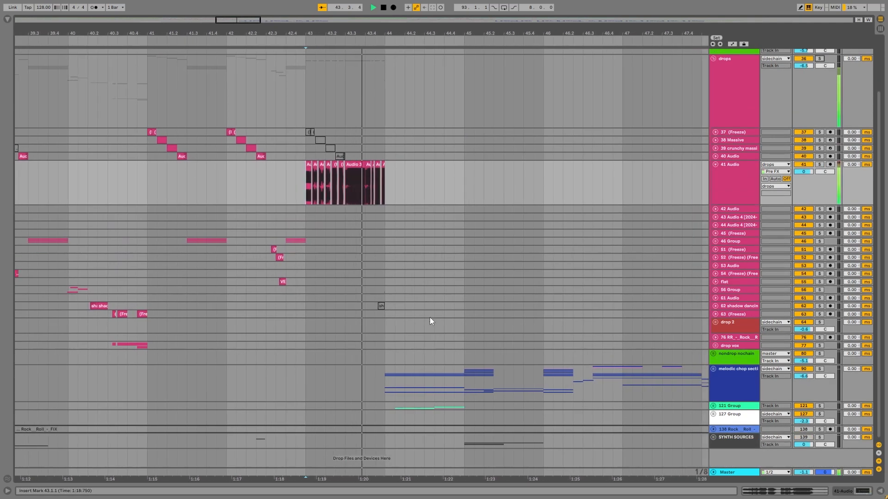
{"action": "key", "text": "space"}
Step: Play the second drop's chopped section from bar 85
{"action": "left_click_drag", "start_coordinate": [251, 20], "coordinate": [459, 13]}
{"action": "left_click_drag", "start_coordinate": [569, 20], "coordinate": [519, 20]}
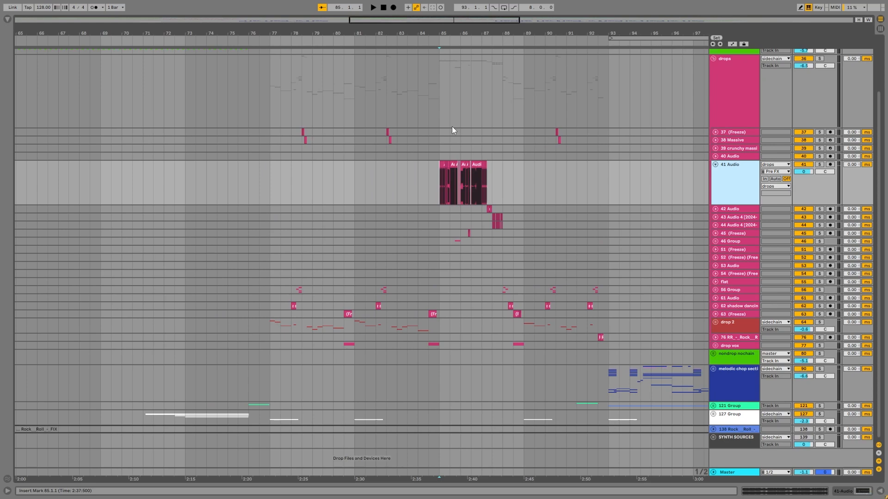
{"action": "left_click", "coordinate": [440, 148]}
{"action": "key", "text": "space"}
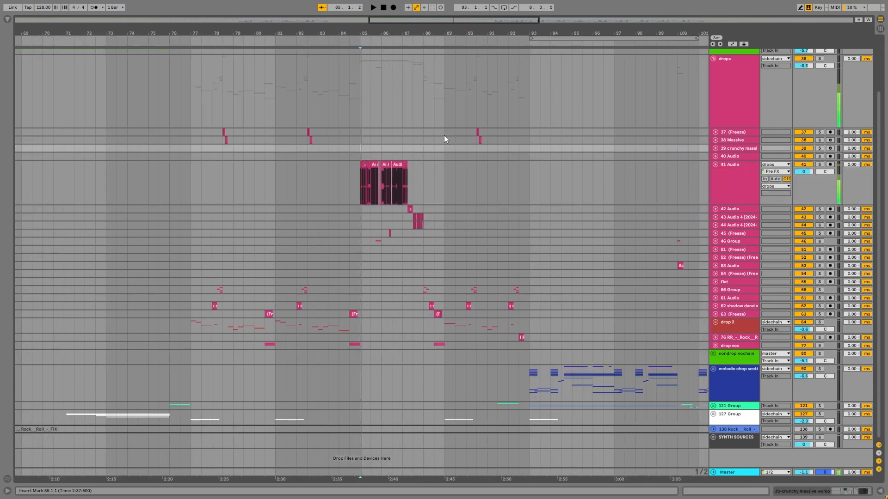
{"action": "scroll", "coordinate": [421, 145], "scroll_direction": "up", "scroll_amount": 5}
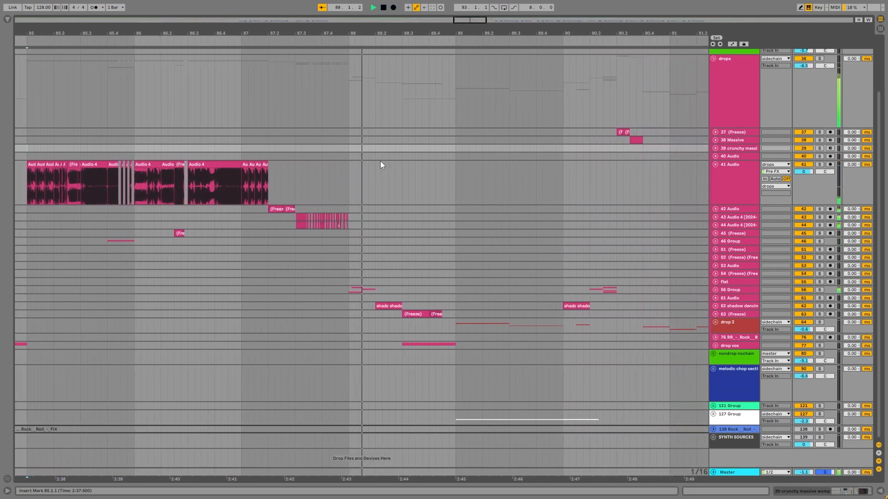
Step: Paste a copy of the first Audio 3 clip at bar 43 of the 41 Audio track into the empty space at 44.3.3
{"action": "scroll", "coordinate": [479, 198], "scroll_direction": "down", "scroll_amount": 10}
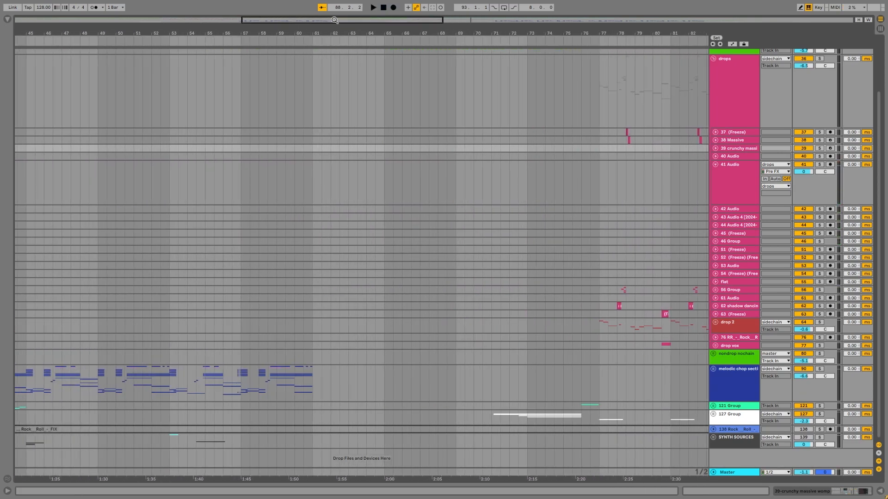
{"action": "left_click", "coordinate": [266, 178]}
{"action": "scroll", "coordinate": [266, 177], "scroll_direction": "up", "scroll_amount": 8}
{"action": "left_click", "coordinate": [239, 174]}
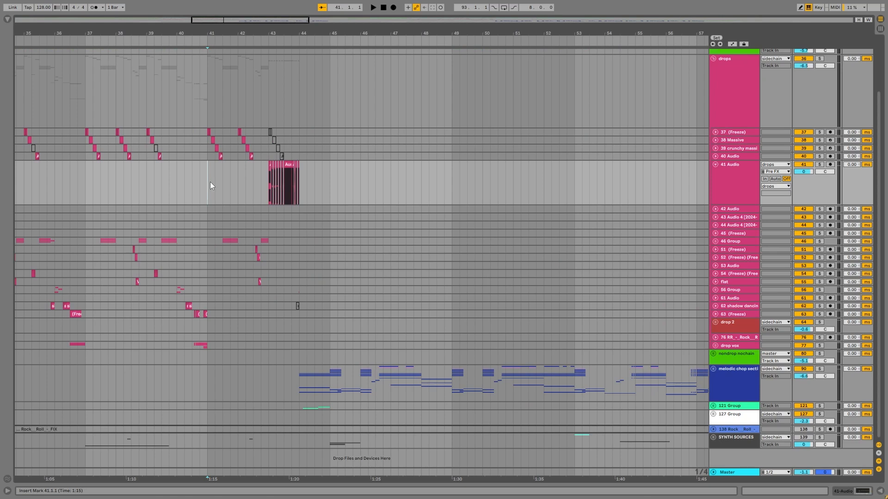
{"action": "left_click", "coordinate": [733, 188]}
{"action": "left_click", "coordinate": [275, 168]}
{"action": "scroll", "coordinate": [243, 187], "scroll_direction": "up", "scroll_amount": 3}
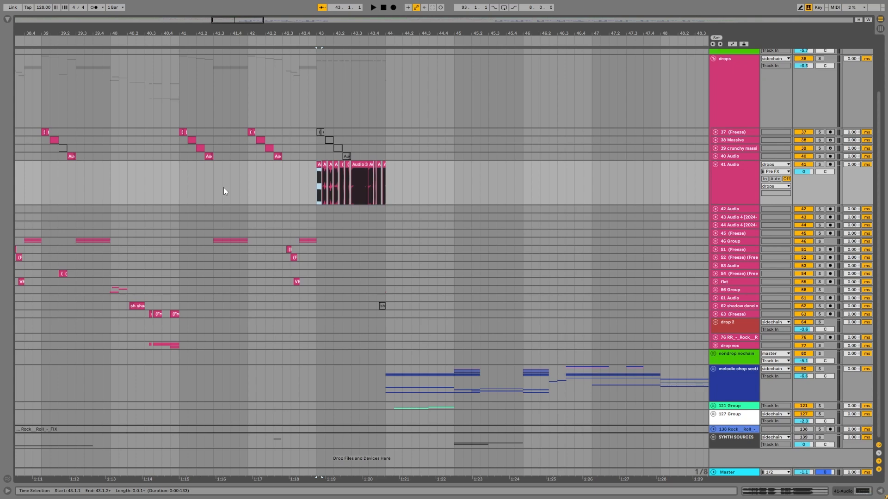
{"action": "left_click", "coordinate": [316, 165]}
{"action": "left_click", "coordinate": [319, 165]}
{"action": "key", "text": "space"}
{"action": "left_click", "coordinate": [429, 181]}
{"action": "key", "text": "ctrl+v"}
Step: Extend the end of the pasted clip to reveal more of the recording and turn off its warping
{"action": "scroll", "coordinate": [433, 167], "scroll_direction": "up", "scroll_amount": 4}
{"action": "left_click_drag", "start_coordinate": [434, 166], "coordinate": [739, 167]}
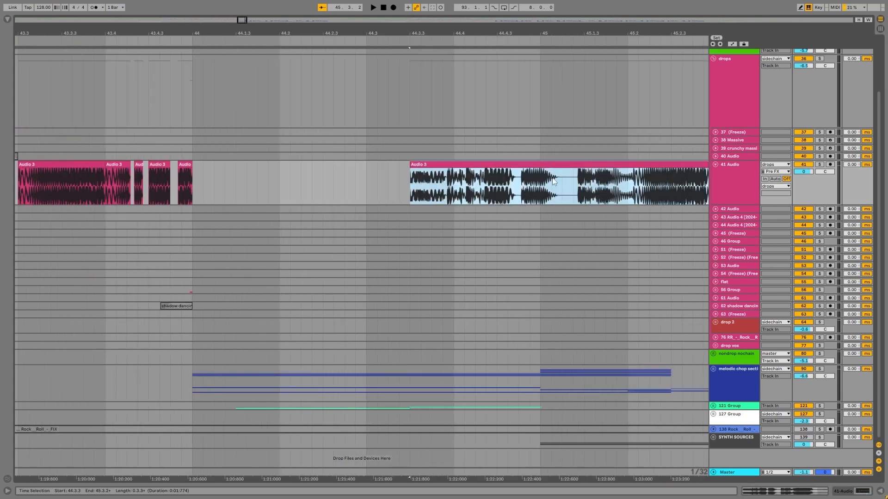
{"action": "scroll", "coordinate": [552, 178], "scroll_direction": "down", "scroll_amount": 4}
{"action": "double_click", "coordinate": [527, 165]}
{"action": "left_click", "coordinate": [186, 419]}
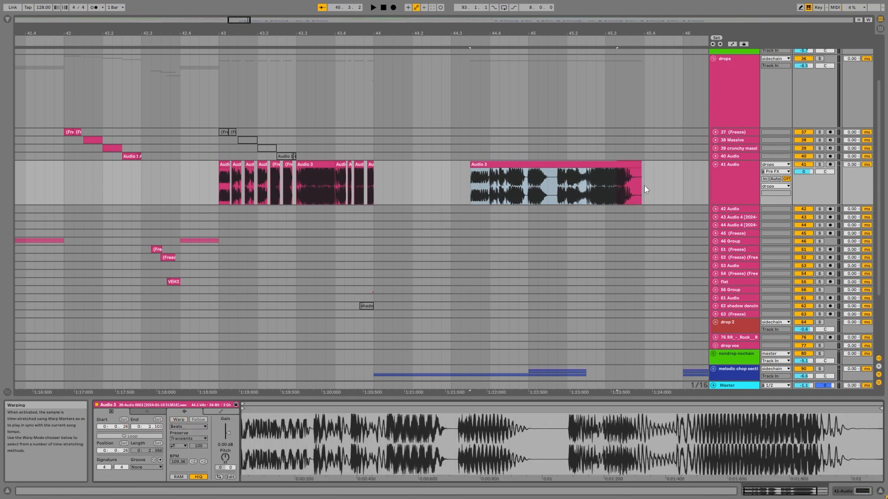
Step: Solo the 41 Audio track and play the pasted clip, lengthening it further toward the recording's end
{"action": "left_click", "coordinate": [818, 165]}
{"action": "key", "text": "space"}
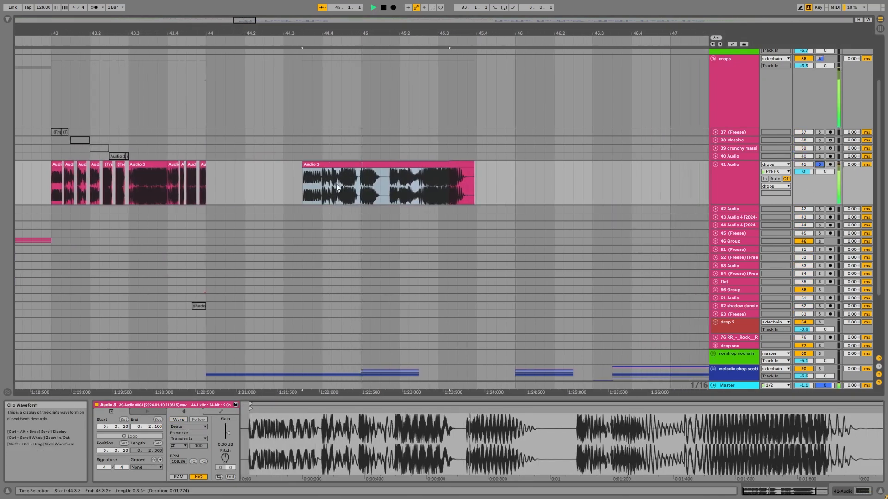
{"action": "left_click", "coordinate": [424, 165]}
{"action": "left_click_drag", "start_coordinate": [438, 165], "coordinate": [464, 165]}
{"action": "key", "text": "space"}
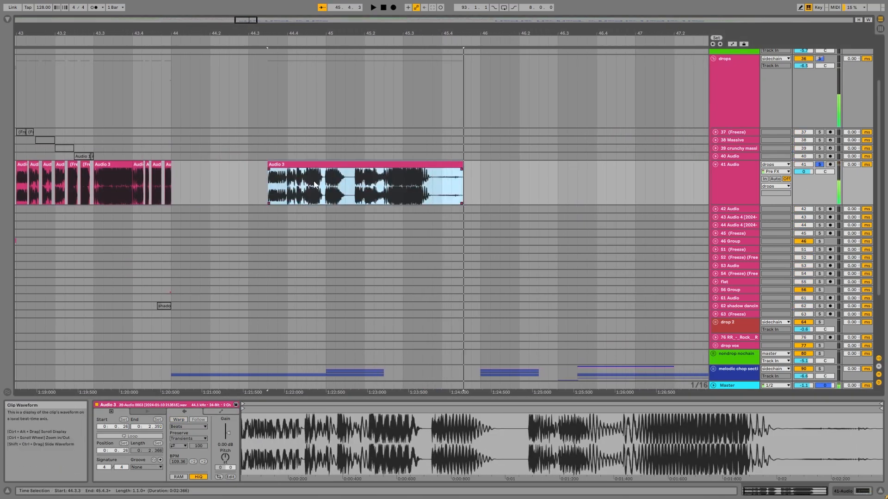
Step: Undo the last lengthening of the pasted clip and delete the clip
{"action": "key", "text": "ctrl+z"}
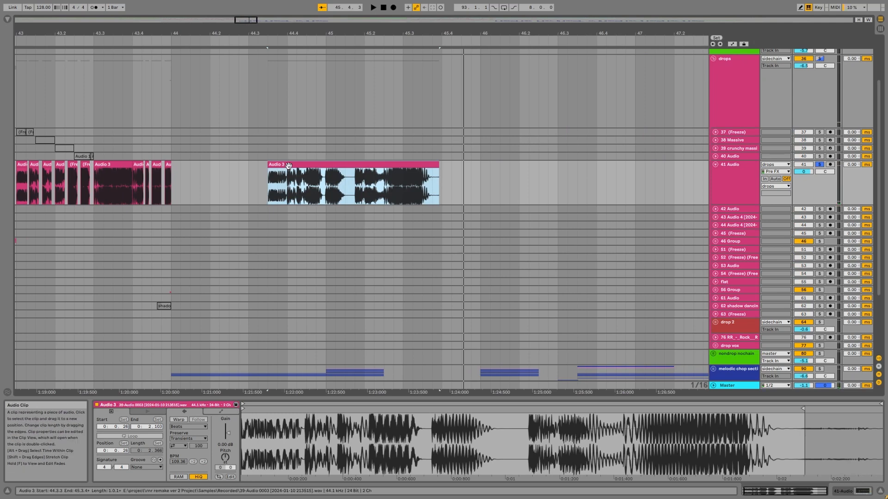
{"action": "key", "text": "Delete"}
Step: Extend the first Audio 3 clip at bar 43 over the following slices to just past 43.2
{"action": "left_click_drag", "start_coordinate": [241, 20], "coordinate": [233, 20]}
{"action": "left_click", "coordinate": [239, 187]}
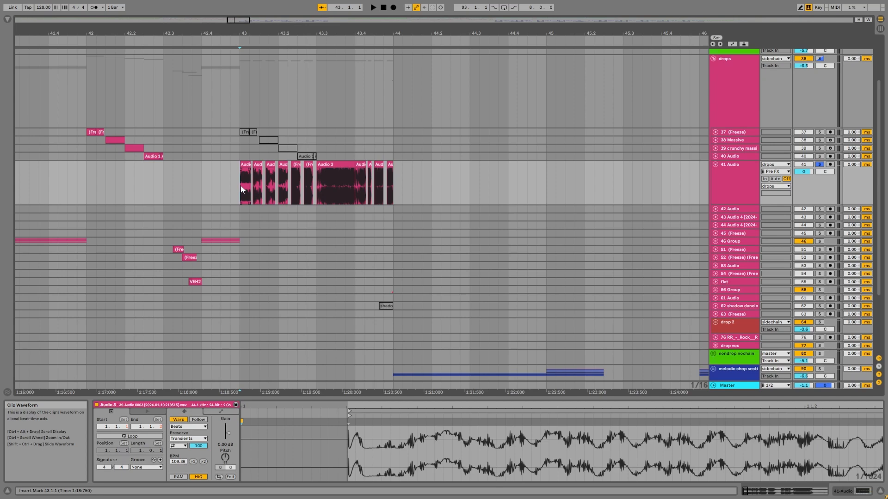
{"action": "left_click", "coordinate": [245, 190]}
{"action": "scroll", "coordinate": [246, 190], "scroll_direction": "up", "scroll_amount": 5}
{"action": "left_click", "coordinate": [244, 165]}
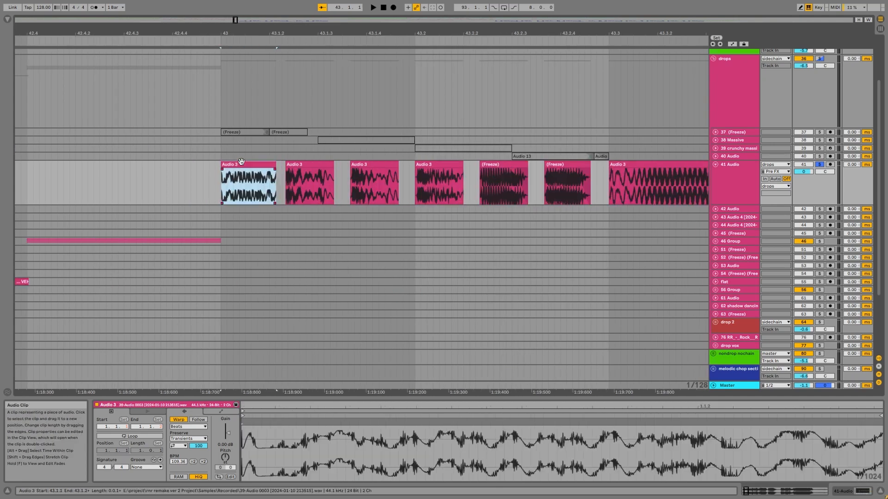
{"action": "left_click", "coordinate": [292, 167]}
{"action": "left_click_drag", "start_coordinate": [275, 165], "coordinate": [422, 170]}
Step: Split the extended clip at 43.1.3 and at the transient just after 43.1.2
{"action": "left_click", "coordinate": [347, 183]}
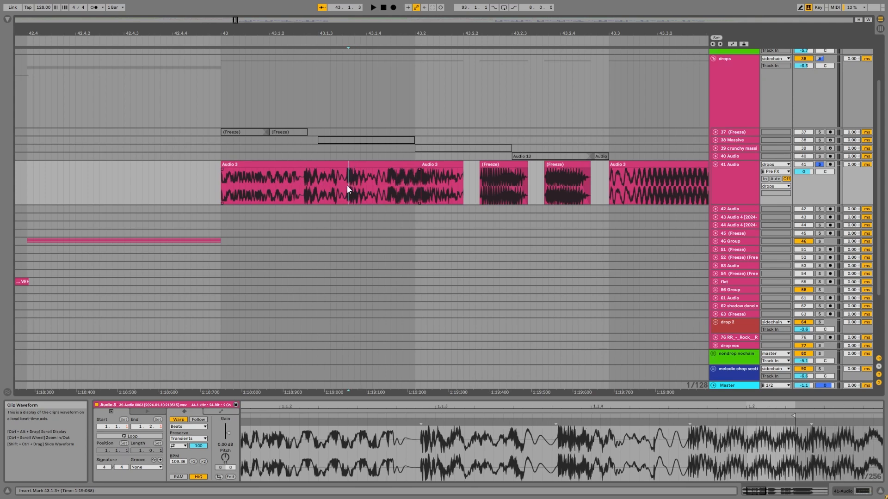
{"action": "key", "text": "ctrl+e"}
{"action": "left_click", "coordinate": [299, 180]}
{"action": "left_click_drag", "start_coordinate": [299, 181], "coordinate": [305, 181]}
{"action": "left_click", "coordinate": [304, 181]}
{"action": "scroll", "coordinate": [305, 182], "scroll_direction": "up", "scroll_amount": 3}
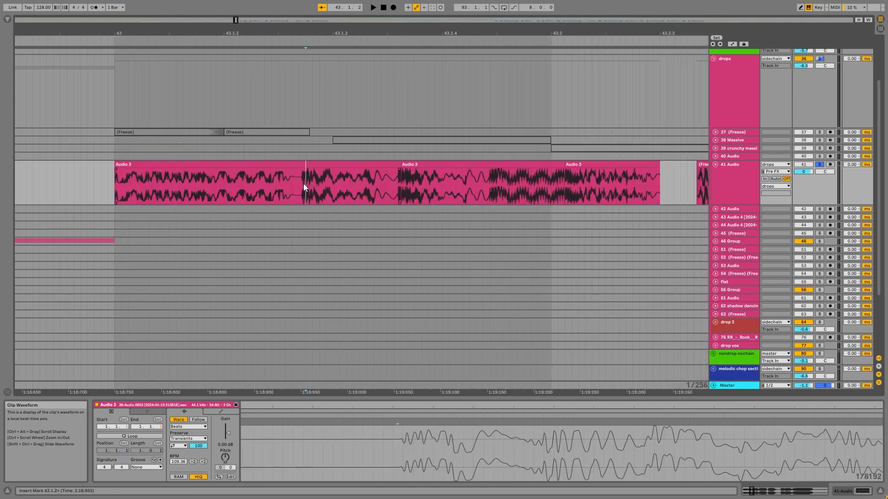
{"action": "left_click", "coordinate": [300, 181]}
{"action": "key", "text": "ctrl+e"}
{"action": "scroll", "coordinate": [395, 179], "scroll_direction": "down", "scroll_amount": 3}
Step: Select the slice between the two cuts and move it slightly earlier, to start just after 43.1.2
{"action": "left_click", "coordinate": [398, 169]}
{"action": "left_click", "coordinate": [381, 167]}
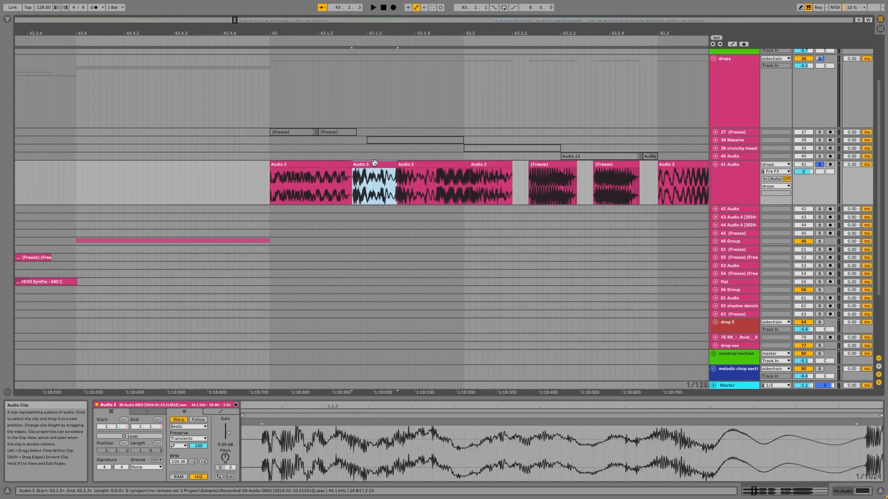
{"action": "scroll", "coordinate": [351, 169], "scroll_direction": "down", "scroll_amount": 3}
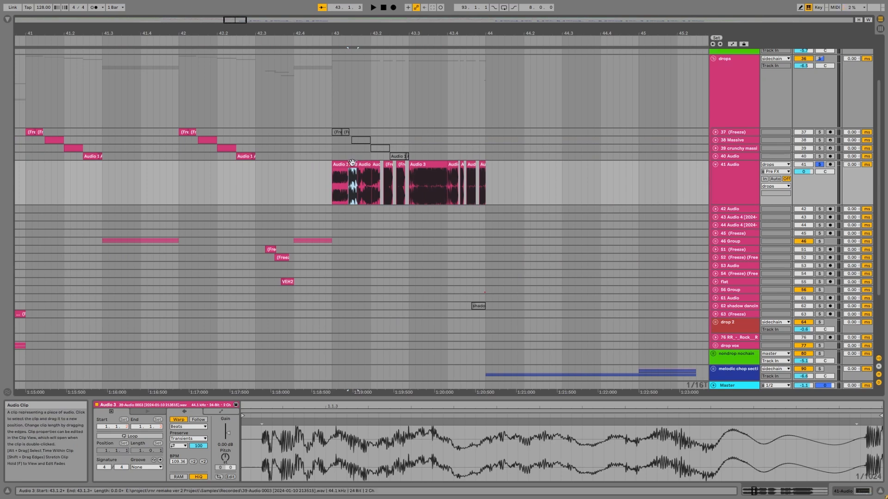
{"action": "left_click_drag", "start_coordinate": [353, 165], "coordinate": [349, 165]}
{"action": "left_click", "coordinate": [345, 177]}
{"action": "left_click", "coordinate": [349, 165]}
{"action": "scroll", "coordinate": [343, 176], "scroll_direction": "up", "scroll_amount": 3}
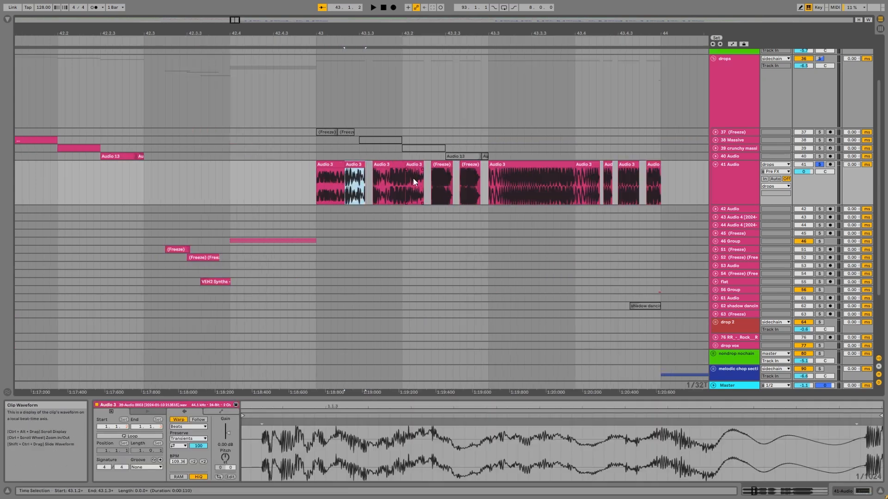
Step: Trim the start of the following slice and move it earlier, to just after 43.1.3
{"action": "left_click", "coordinate": [391, 165]}
{"action": "left_click", "coordinate": [369, 168]}
{"action": "left_click_drag", "start_coordinate": [403, 165], "coordinate": [390, 165]}
{"action": "left_click", "coordinate": [353, 175]}
{"action": "scroll", "coordinate": [356, 176], "scroll_direction": "down", "scroll_amount": 3}
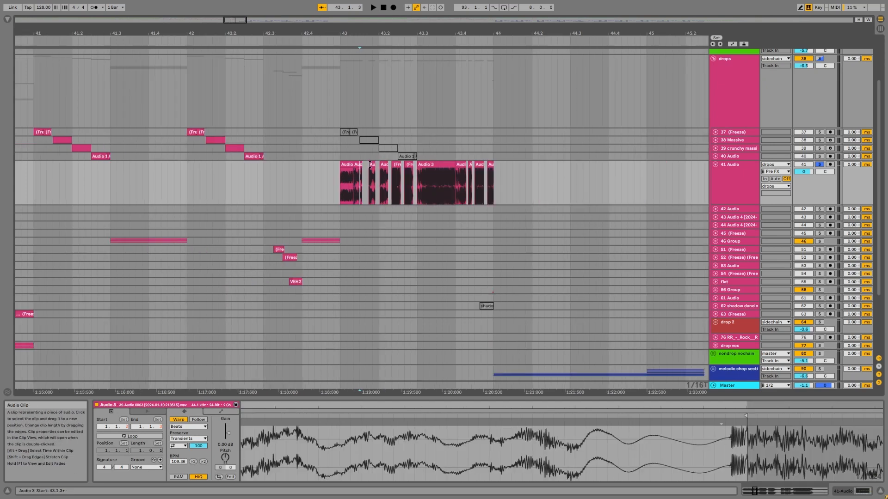
{"action": "left_click", "coordinate": [369, 168]}
{"action": "left_click", "coordinate": [369, 167]}
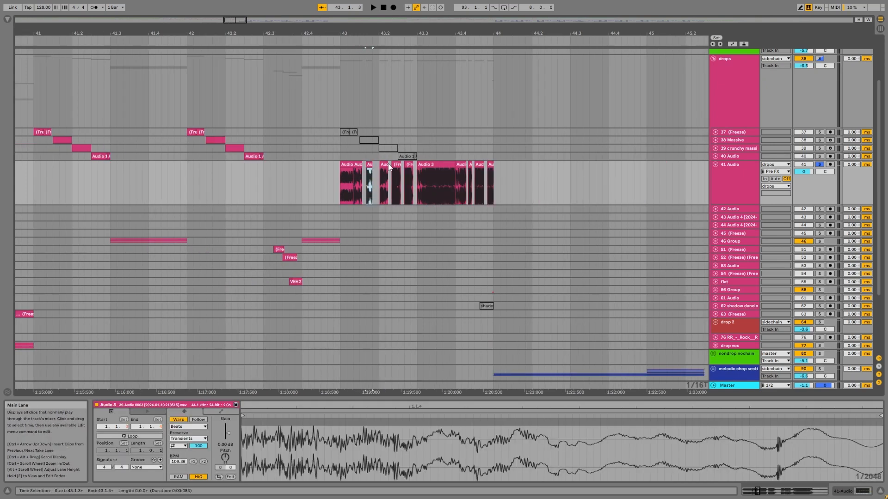
Step: Undo the slicing edits at bar 43 back to the original separated chops
{"action": "key", "text": "ctrl+z"}
{"action": "key", "text": "ctrl+z"}
{"action": "key", "text": "ctrl+z"}
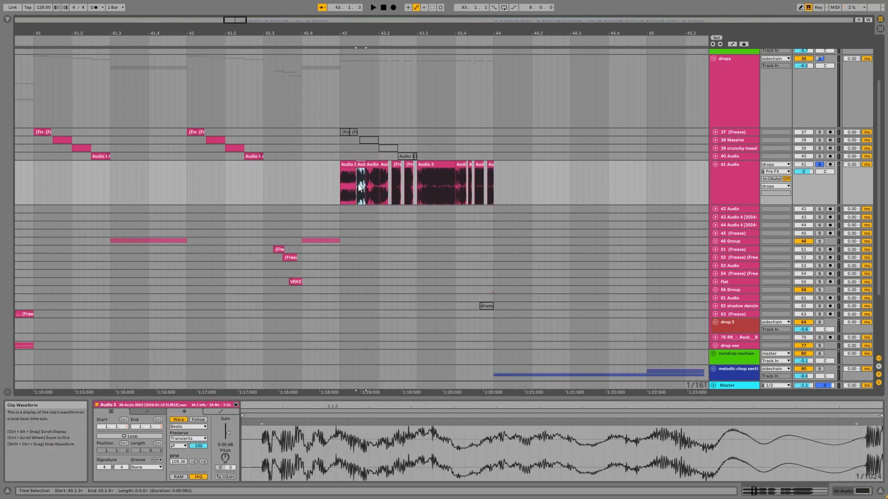
{"action": "key", "text": "ctrl+y"}
{"action": "key", "text": "ctrl+y"}
{"action": "key", "text": "ctrl+y"}
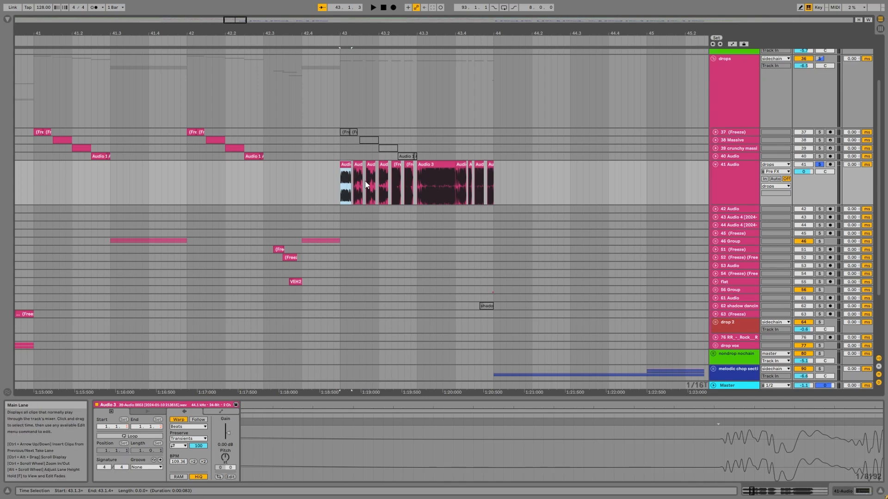
Step: Play the soloed chops from bar 43 and examine the slices around 43.4
{"action": "left_click", "coordinate": [424, 183]}
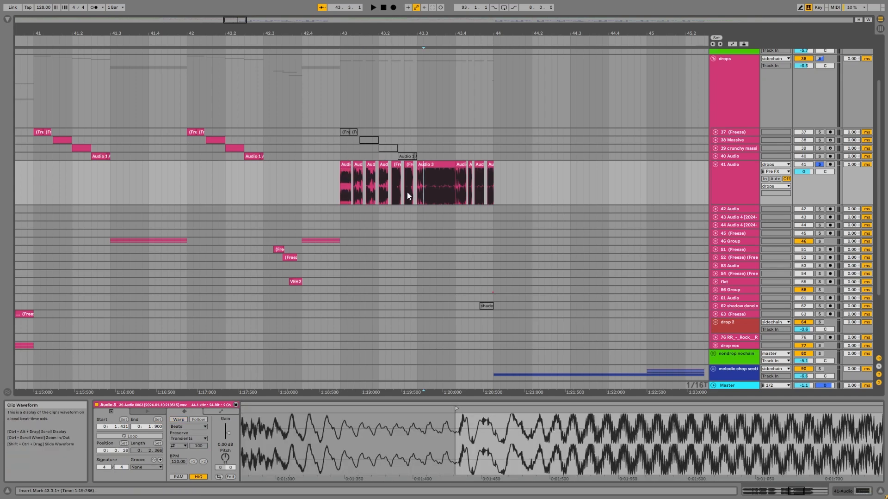
{"action": "left_click", "coordinate": [408, 176]}
{"action": "key", "text": "space"}
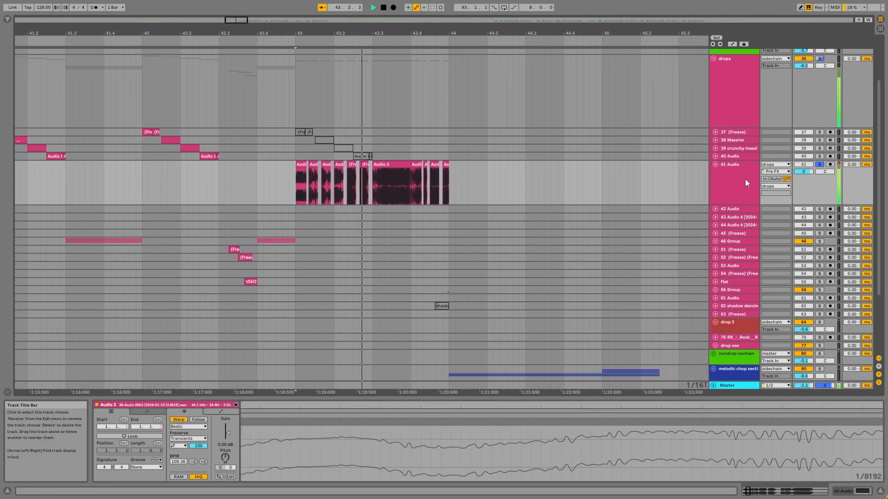
{"action": "left_click", "coordinate": [745, 181]}
{"action": "key", "text": "space"}
{"action": "left_click", "coordinate": [321, 184]}
{"action": "scroll", "coordinate": [323, 185], "scroll_direction": "up", "scroll_amount": 5}
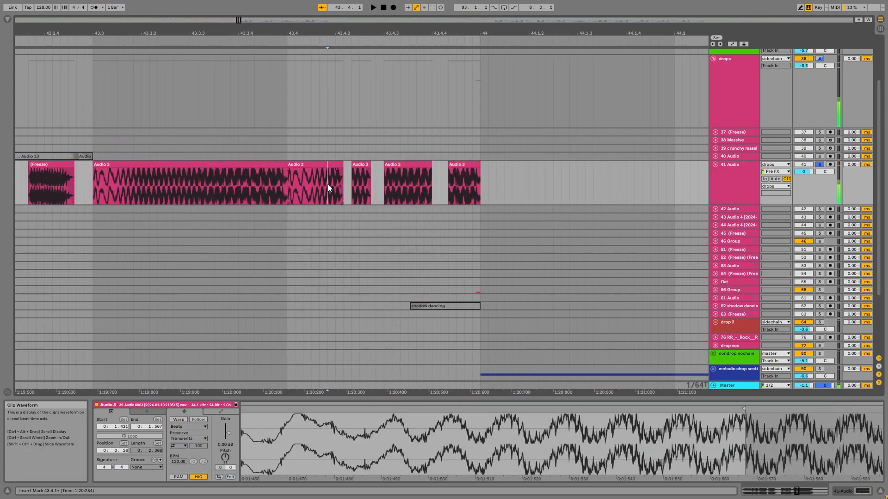
{"action": "scroll", "coordinate": [354, 175], "scroll_direction": "down", "scroll_amount": 5}
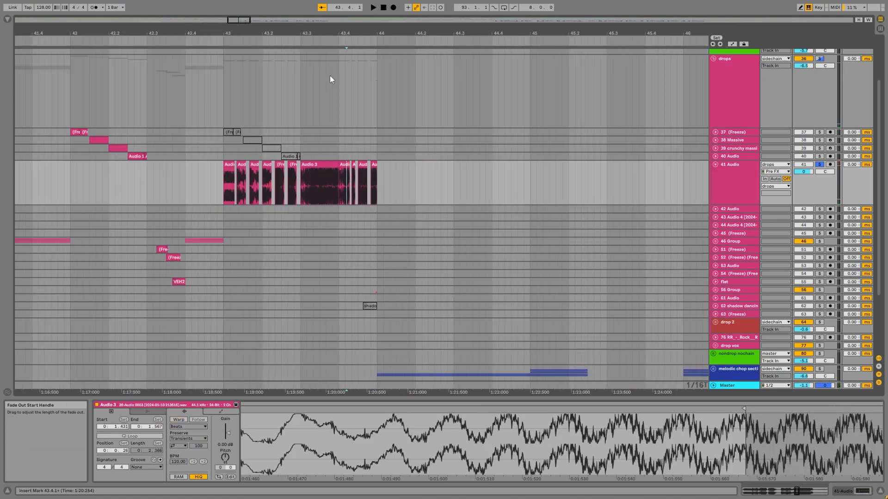
Step: Insert a new audio track directly below the 41 Audio track, working at the second drop's chops at bar 85
{"action": "left_click_drag", "start_coordinate": [242, 20], "coordinate": [463, 15]}
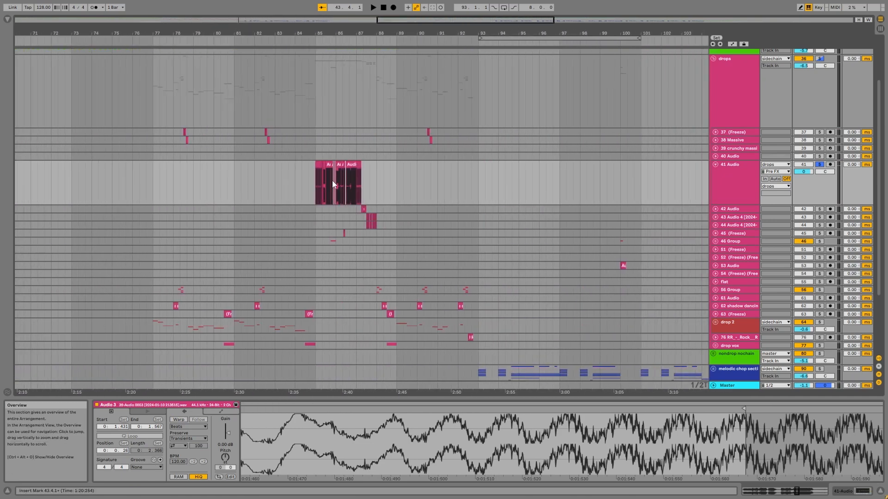
{"action": "left_click", "coordinate": [318, 189]}
{"action": "scroll", "coordinate": [318, 189], "scroll_direction": "up", "scroll_amount": 6}
{"action": "left_click", "coordinate": [733, 176]}
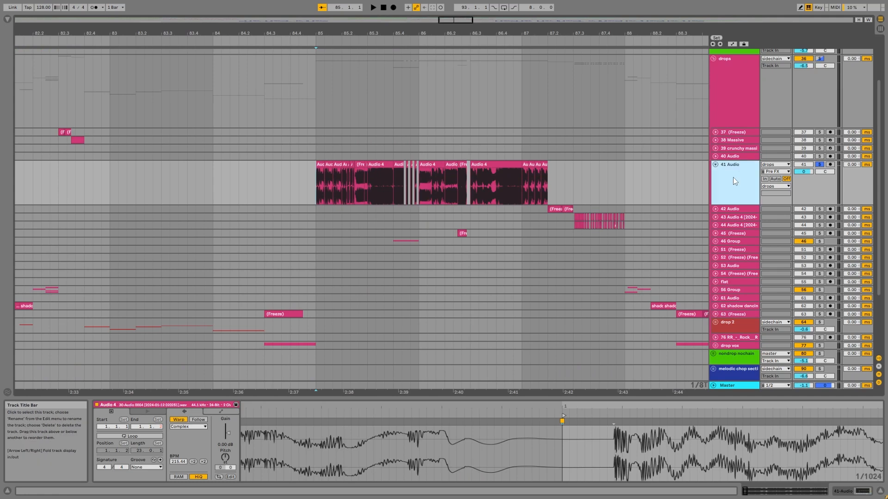
{"action": "scroll", "coordinate": [675, 250], "scroll_direction": "down", "scroll_amount": 2}
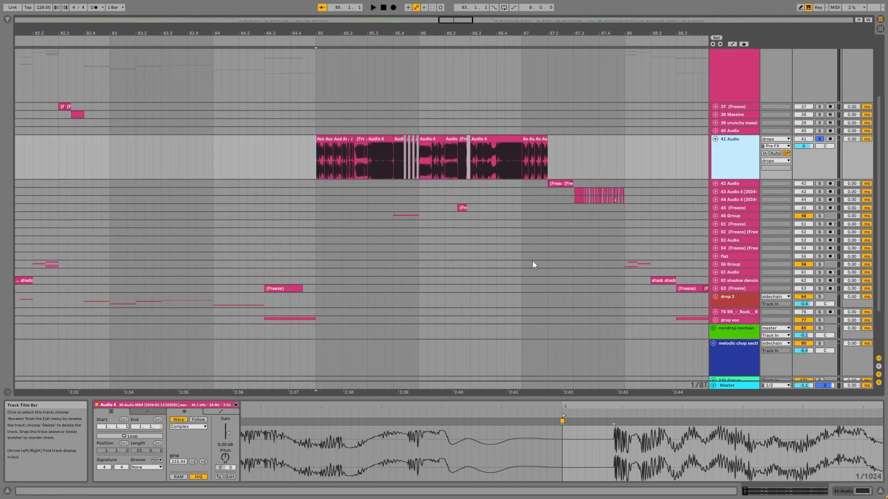
{"action": "key", "text": "ctrl+t"}
Step: Examine the opening Audio 4 chops at 85.1 and the Audio 3 slice at 85.2 on the 41 Audio track
{"action": "left_click", "coordinate": [323, 171]}
{"action": "key", "text": "plus"}
{"action": "key", "text": "plus"}
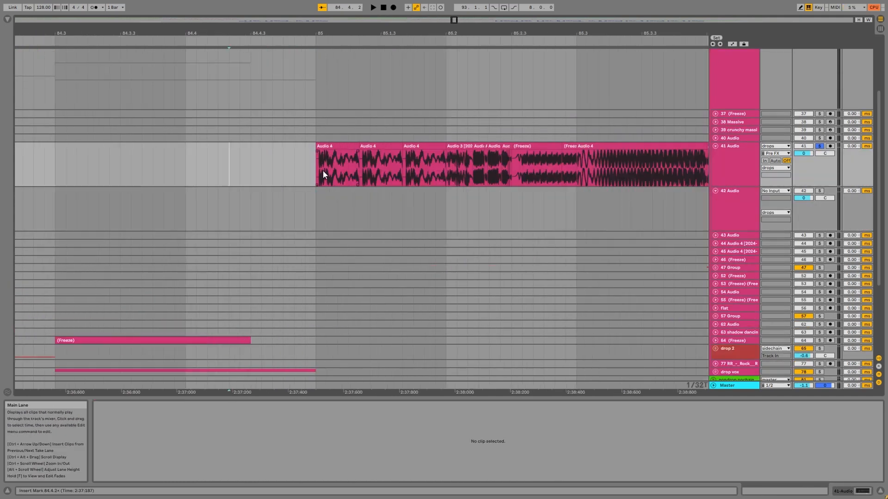
{"action": "left_click", "coordinate": [340, 147]}
{"action": "key", "text": "minus"}
{"action": "left_click", "coordinate": [340, 154]}
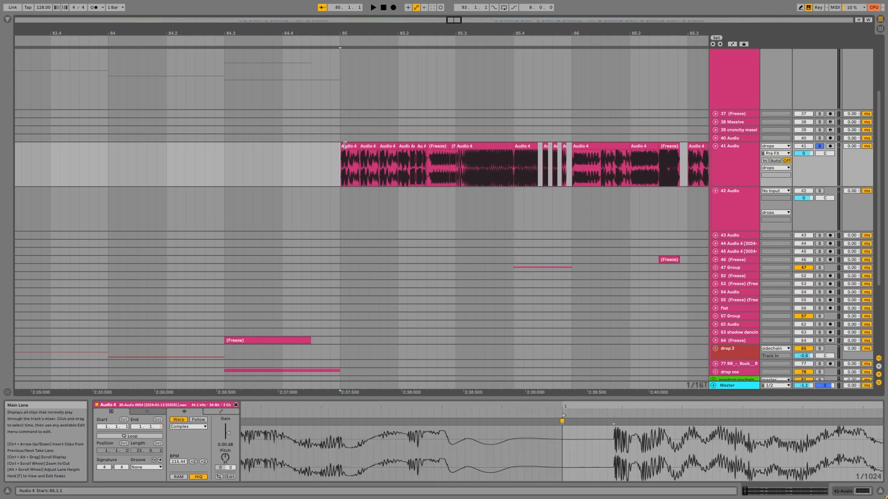
{"action": "left_click", "coordinate": [347, 146]}
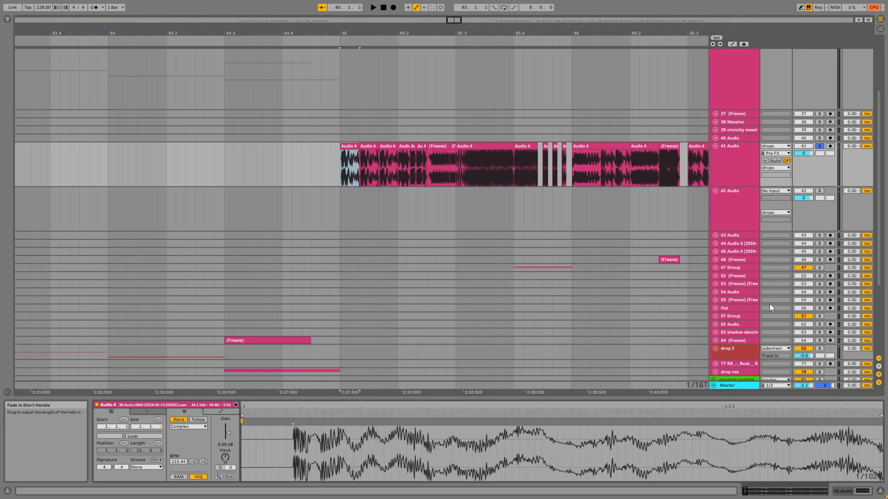
{"action": "left_click", "coordinate": [404, 159]}
{"action": "scroll", "coordinate": [418, 160], "scroll_direction": "up", "scroll_amount": 2}
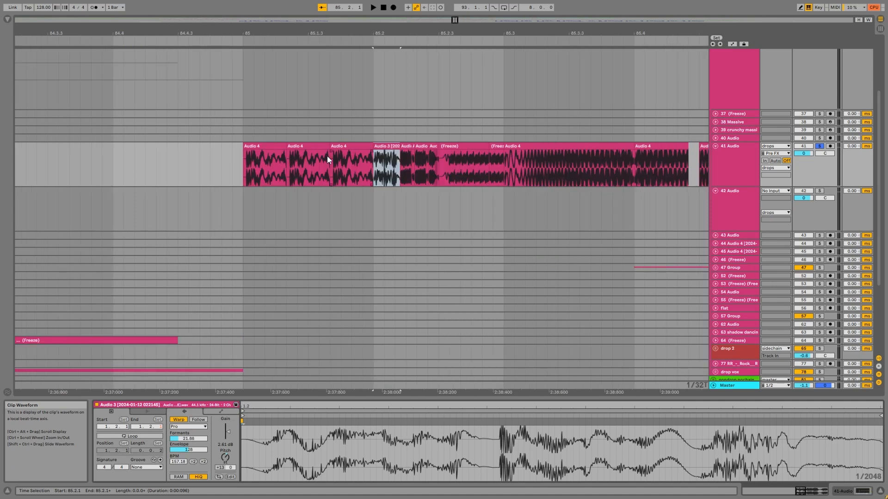
{"action": "left_click", "coordinate": [260, 146]}
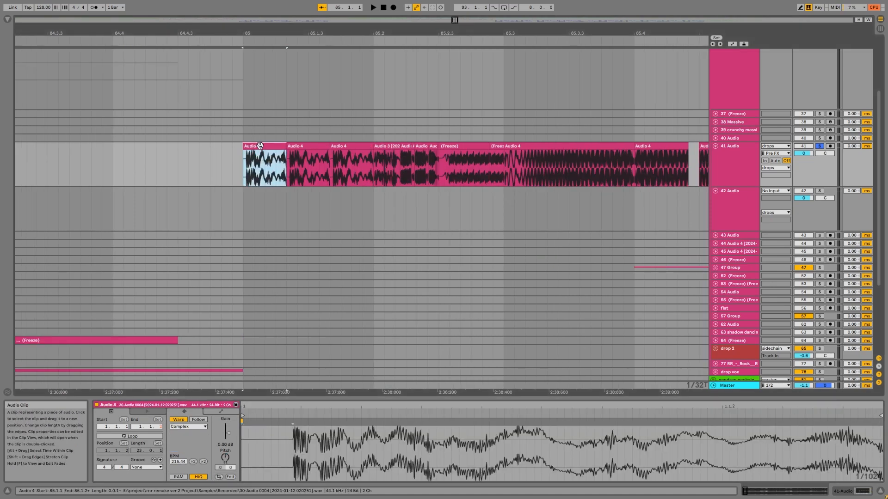
{"action": "left_click", "coordinate": [380, 147]}
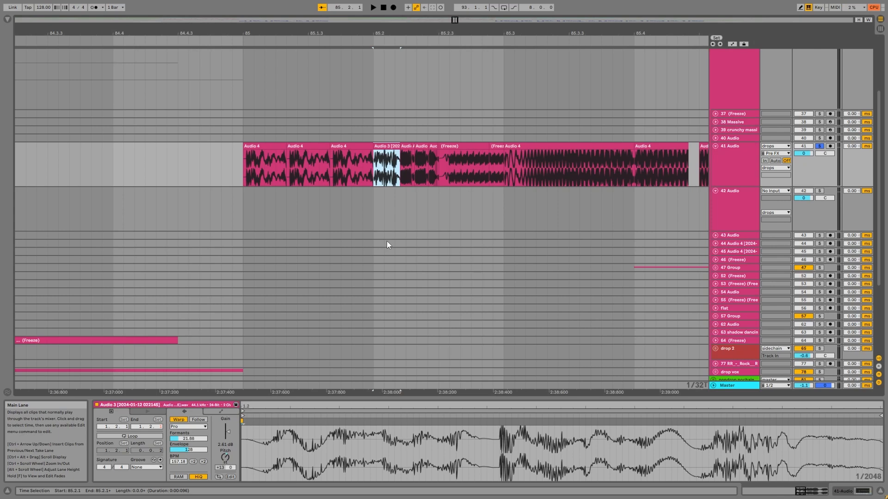
Step: Play the soloed chops from the first Audio 4 slice at 85.1.1
{"action": "left_click", "coordinate": [273, 160]}
{"action": "key", "text": "space"}
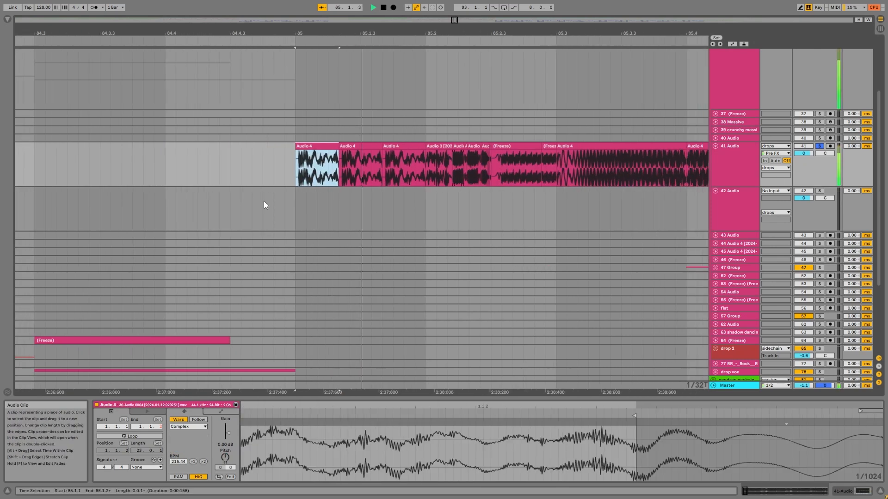
{"action": "key", "text": "space"}
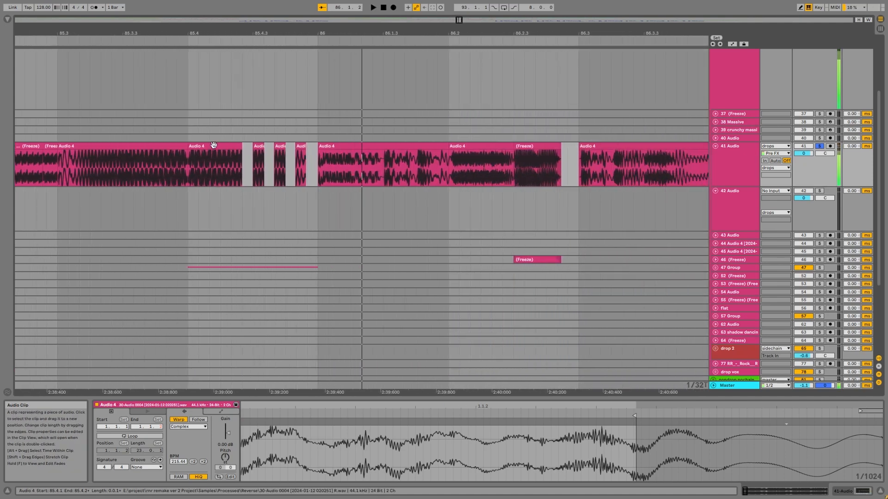
{"action": "scroll", "coordinate": [212, 145], "scroll_direction": "down", "scroll_amount": 2}
{"action": "scroll", "coordinate": [59, 160], "scroll_direction": "up", "scroll_amount": 2}
{"action": "key", "text": "space"}
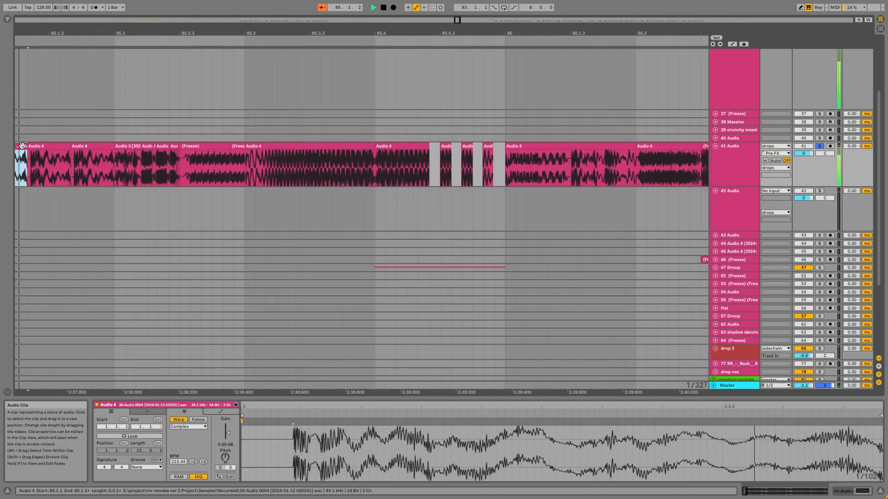
{"action": "key", "text": "space"}
Step: Paste a copy of the first Audio 4 chop onto the 42 Audio track at 85.1.4 and solo that track
{"action": "left_click", "coordinate": [77, 213]}
{"action": "key", "text": "ctrl+v"}
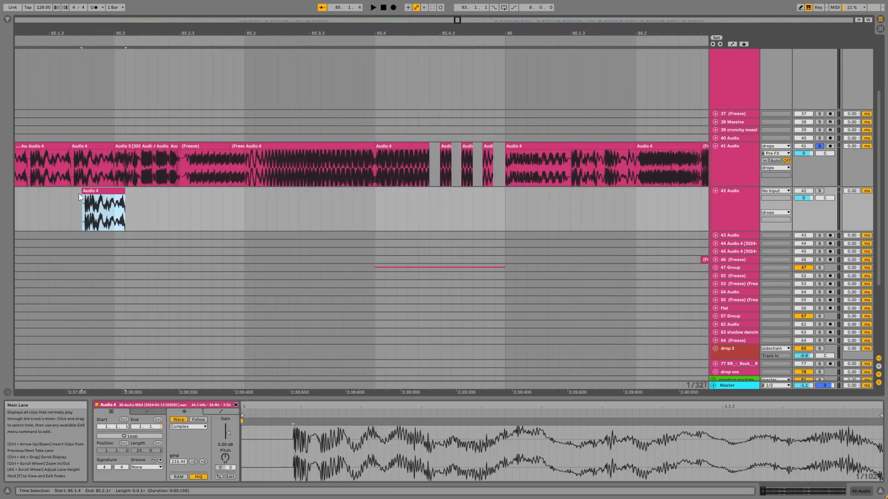
{"action": "left_click", "coordinate": [818, 191]}
{"action": "left_click", "coordinate": [745, 200]}
{"action": "left_click", "coordinate": [745, 175]}
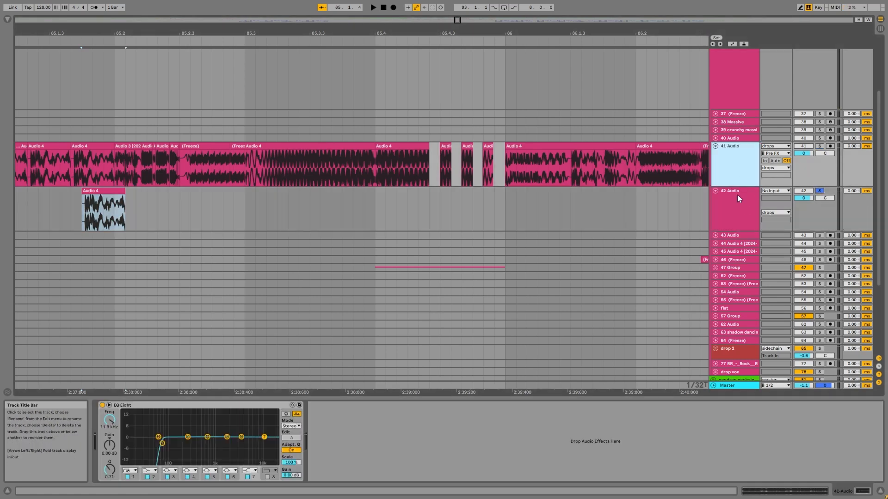
{"action": "left_click", "coordinate": [736, 197]}
Step: Turn off warping for the pasted Audio 4 chop, extend its end to about 85.2.3 and play it
{"action": "double_click", "coordinate": [91, 190]}
{"action": "left_click", "coordinate": [184, 420]}
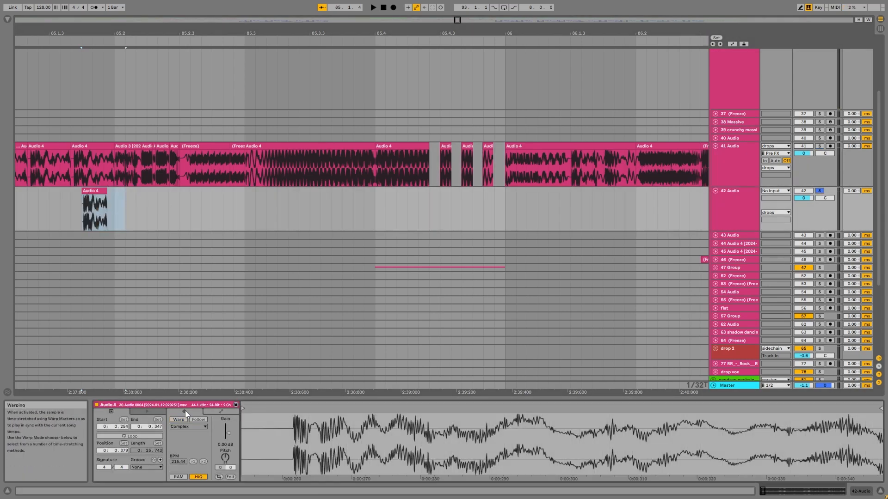
{"action": "left_click_drag", "start_coordinate": [108, 191], "coordinate": [183, 194]}
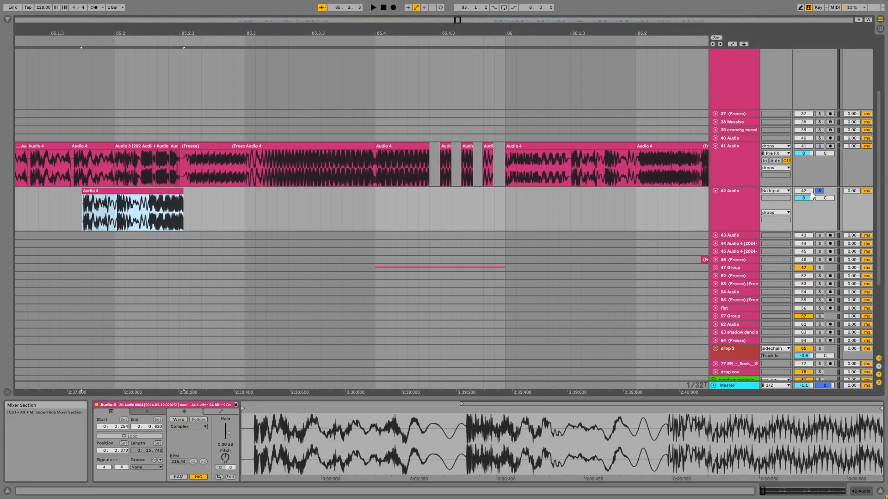
{"action": "scroll", "coordinate": [416, 213], "scroll_direction": "left", "scroll_amount": 5}
{"action": "key", "text": "space"}
{"action": "key", "text": "space"}
Step: Undo the extension of the copied chop, turn its warping back on and stretch its end to just past 85.2.1
{"action": "key", "text": "ctrl+z"}
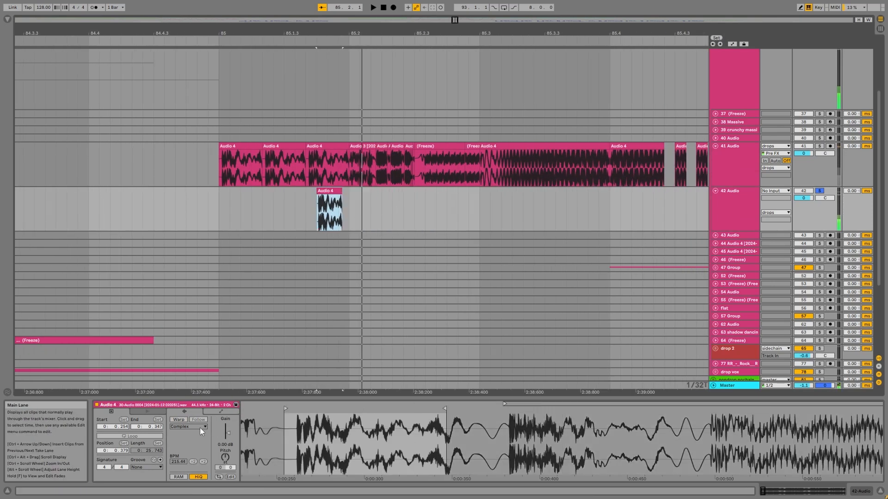
{"action": "left_click", "coordinate": [180, 420]}
{"action": "left_click", "coordinate": [437, 274]}
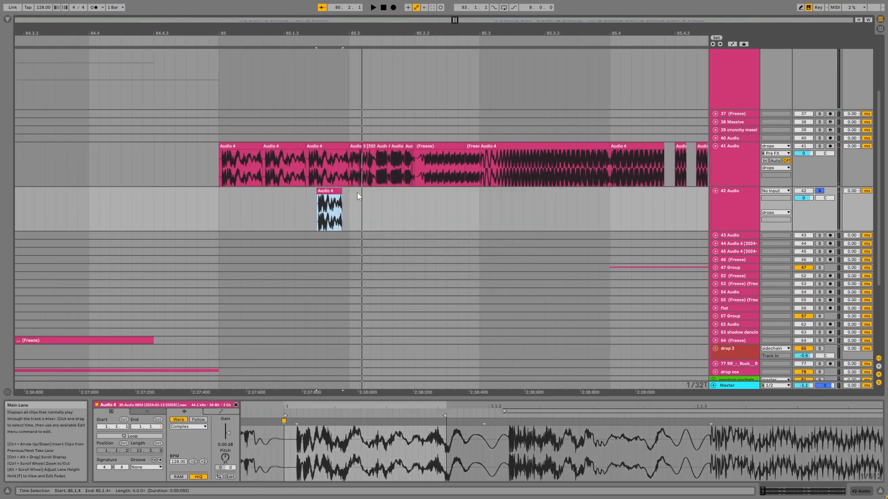
{"action": "left_click_drag", "start_coordinate": [342, 201], "coordinate": [363, 201]}
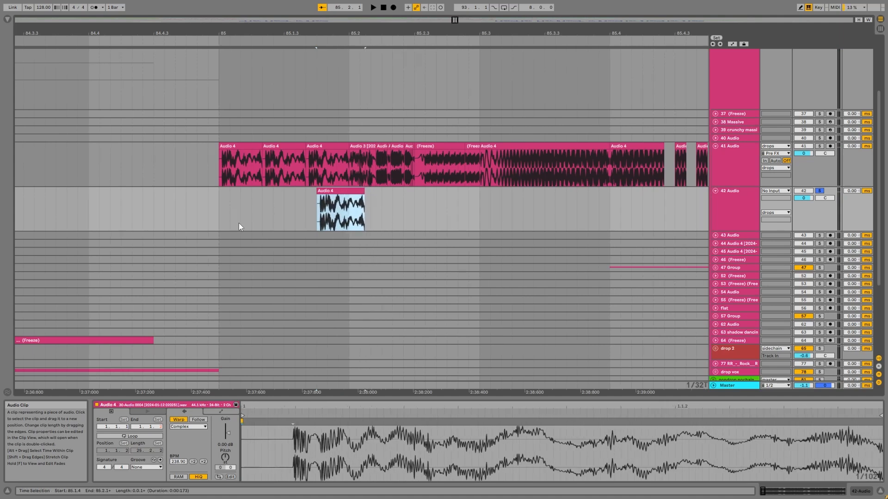
Step: Play the stretched chop on the 42 Audio track and delete it
{"action": "key", "text": "space"}
{"action": "key", "text": "space"}
{"action": "key", "text": "space"}
{"action": "left_click", "coordinate": [332, 190]}
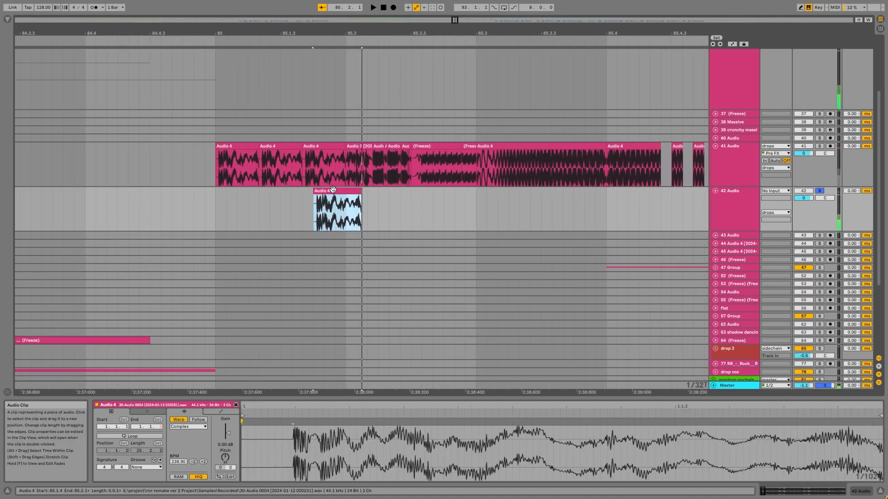
{"action": "key", "text": "Delete"}
Step: Play the Audio 3 slice at 85.2.1 and switch the solo back to the 41 Audio track
{"action": "left_click", "coordinate": [212, 161]}
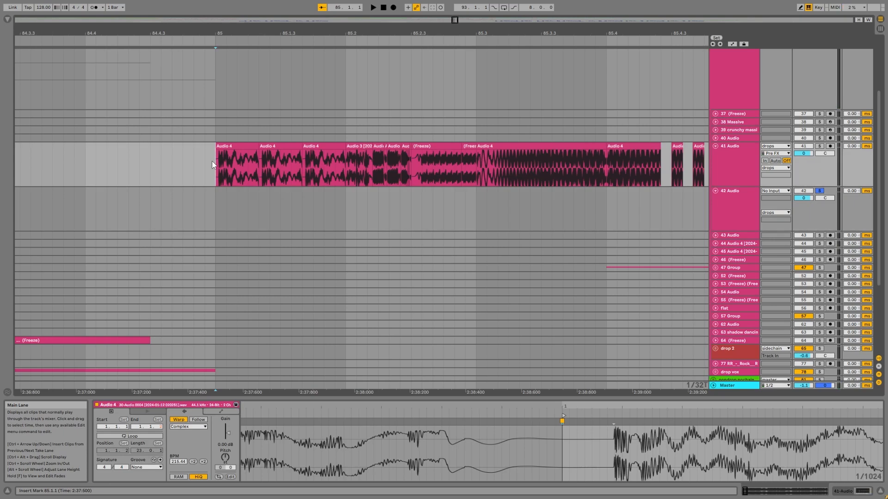
{"action": "left_click", "coordinate": [354, 164]}
{"action": "left_click", "coordinate": [360, 150]}
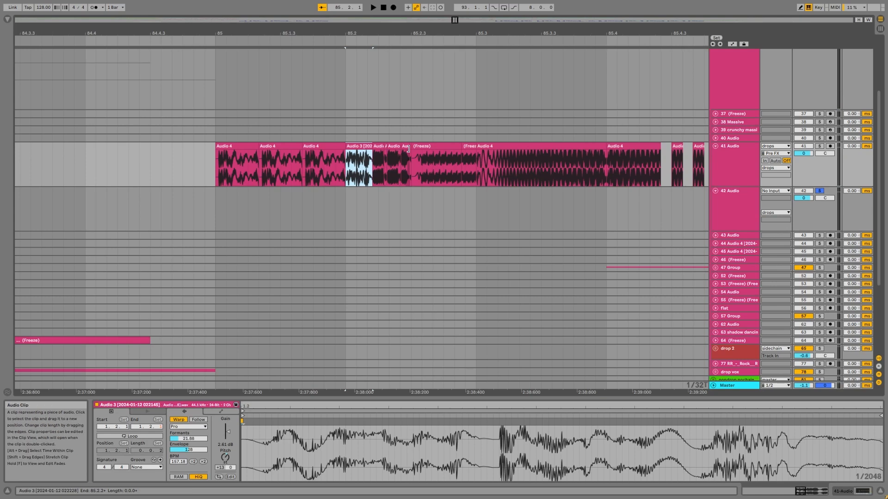
{"action": "key", "text": "space"}
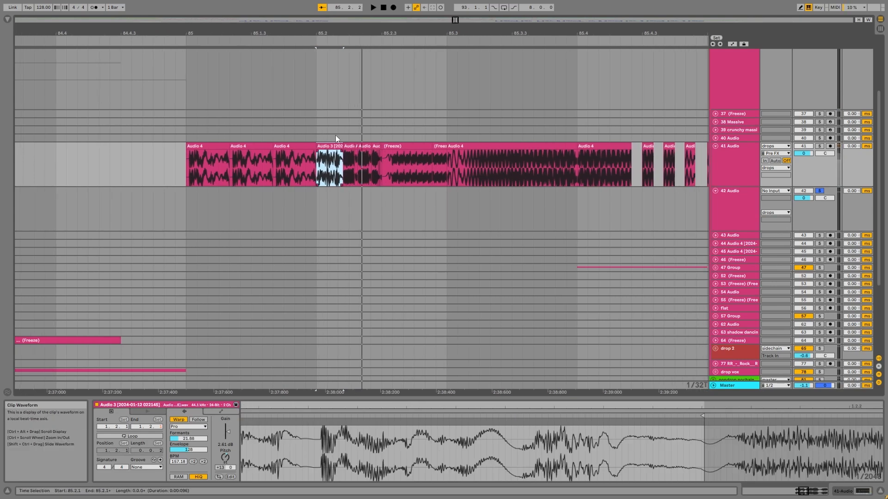
{"action": "left_click", "coordinate": [819, 145]}
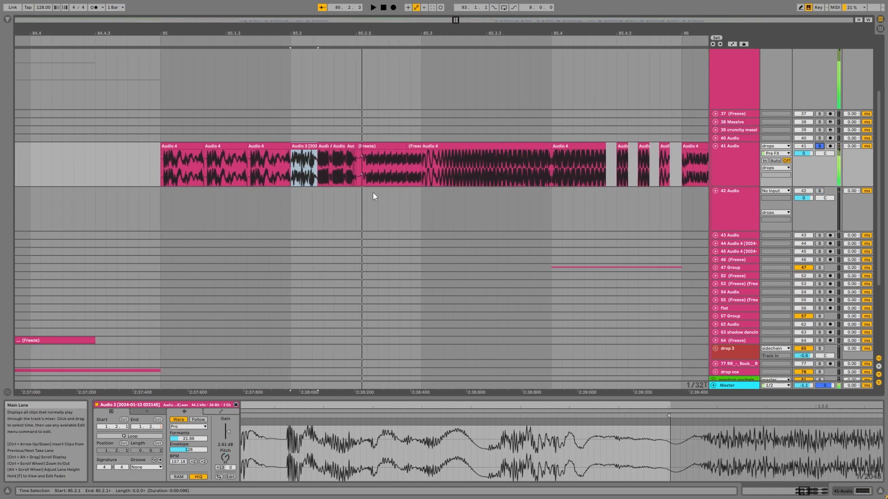
Step: Examine the Audio 3 slice at 85.2.1 and the short Audio 3 slices directly following it
{"action": "left_click", "coordinate": [303, 145]}
{"action": "scroll", "coordinate": [309, 146], "scroll_direction": "up", "scroll_amount": 2, "text": "ctrl"}
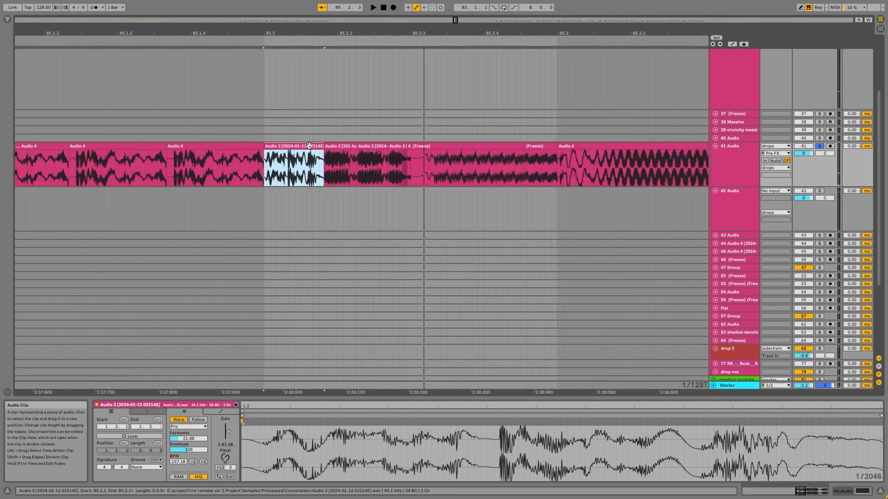
{"action": "scroll", "coordinate": [309, 145], "scroll_direction": "up", "scroll_amount": 2, "text": "ctrl"}
{"action": "left_click", "coordinate": [373, 146]}
{"action": "left_click", "coordinate": [334, 146]}
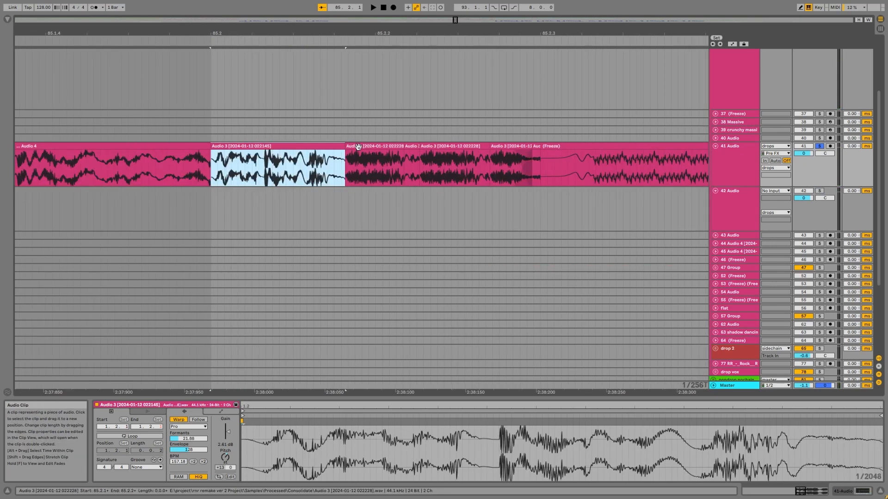
{"action": "left_click", "coordinate": [358, 146]}
{"action": "left_click", "coordinate": [339, 147]}
{"action": "key", "text": "ctrl+j"}
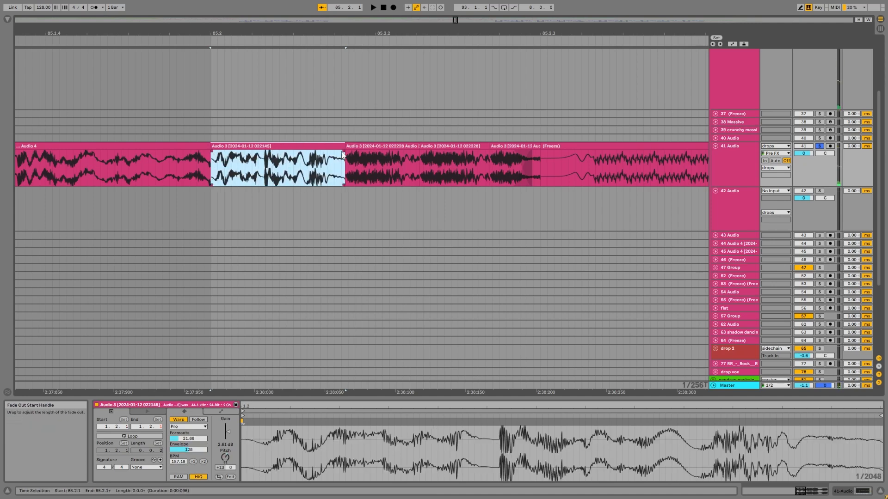
Step: Play the short Audio 3 slices near 85.2.2 and the first frozen slice at 85.2.3
{"action": "left_click", "coordinate": [365, 147]}
{"action": "key", "text": "space"}
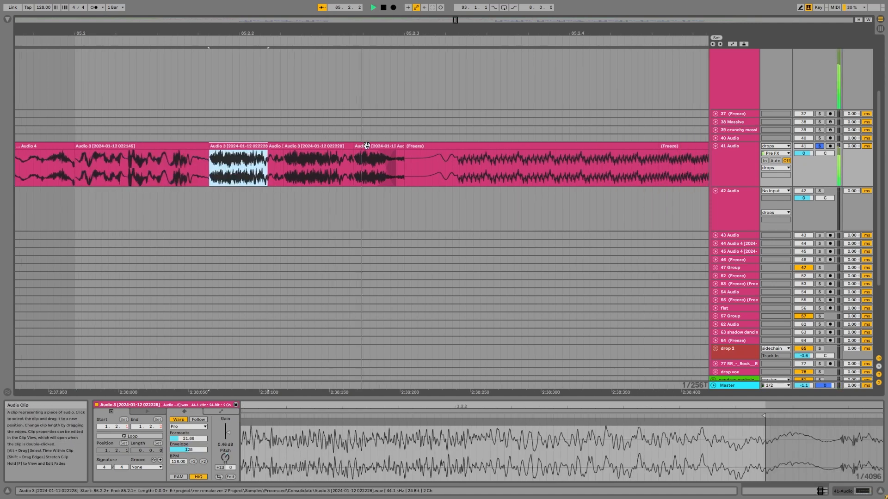
{"action": "key", "text": "space"}
{"action": "scroll", "coordinate": [236, 160], "scroll_direction": "down", "scroll_amount": 3}
{"action": "left_click", "coordinate": [236, 164]}
{"action": "key", "text": "space"}
{"action": "key", "text": "space"}
{"action": "left_click", "coordinate": [241, 147]}
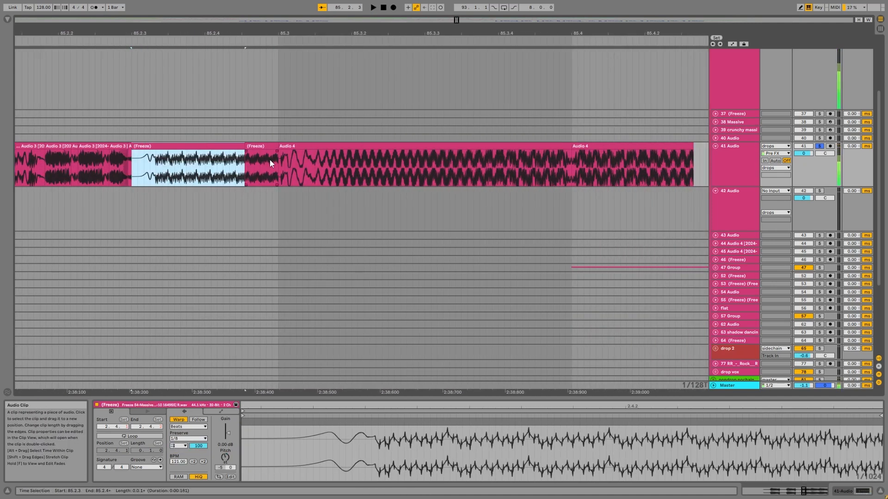
Step: Examine the warp settings of the two frozen slices between 85.2.3 and 85.3
{"action": "left_click", "coordinate": [199, 166]}
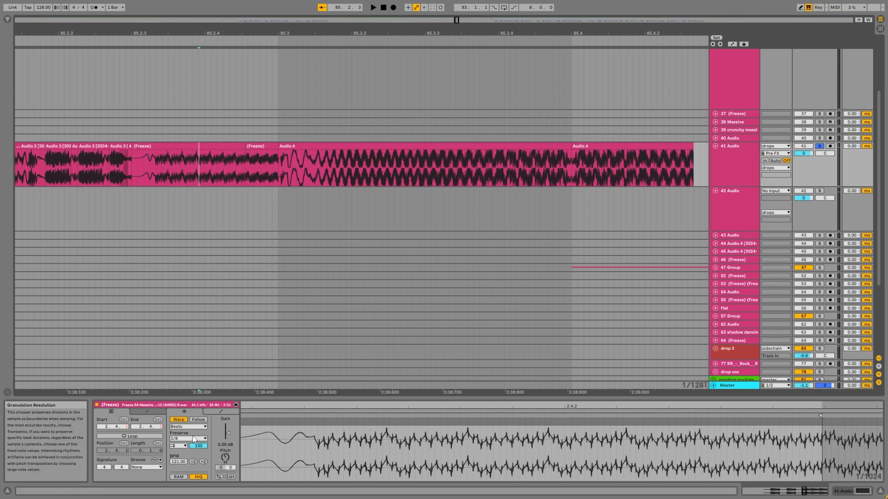
{"action": "left_click", "coordinate": [181, 149]}
{"action": "scroll", "coordinate": [181, 148], "scroll_direction": "left", "scroll_amount": 5}
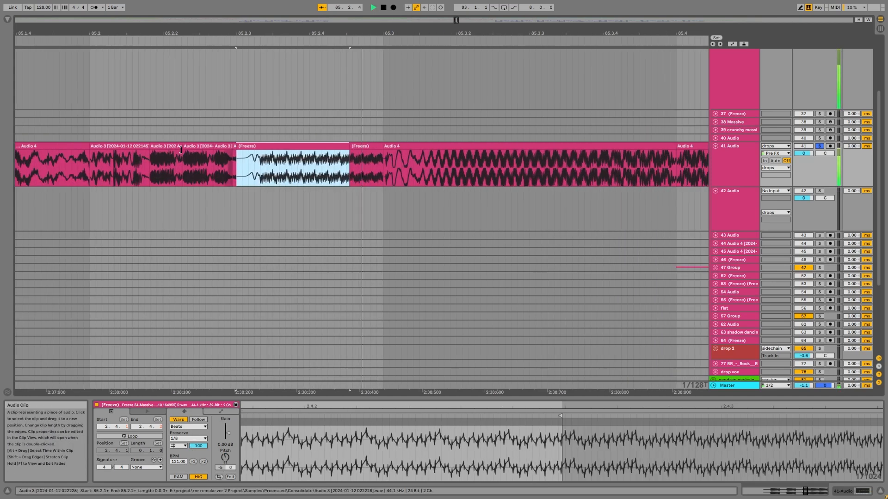
{"action": "scroll", "coordinate": [297, 129], "scroll_direction": "right", "scroll_amount": 2}
{"action": "left_click", "coordinate": [376, 147]}
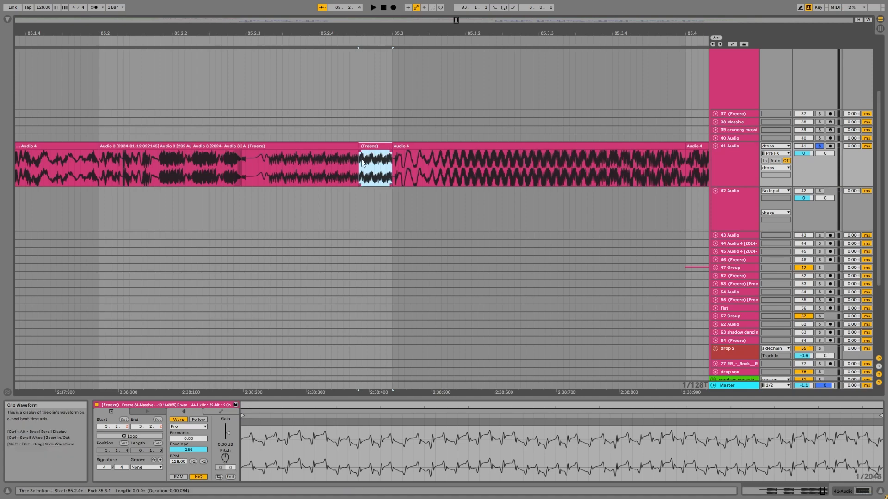
Step: Play the Audio 4 slice at 85.3.1 and the chops starting at 85.4.1
{"action": "left_click", "coordinate": [436, 145]}
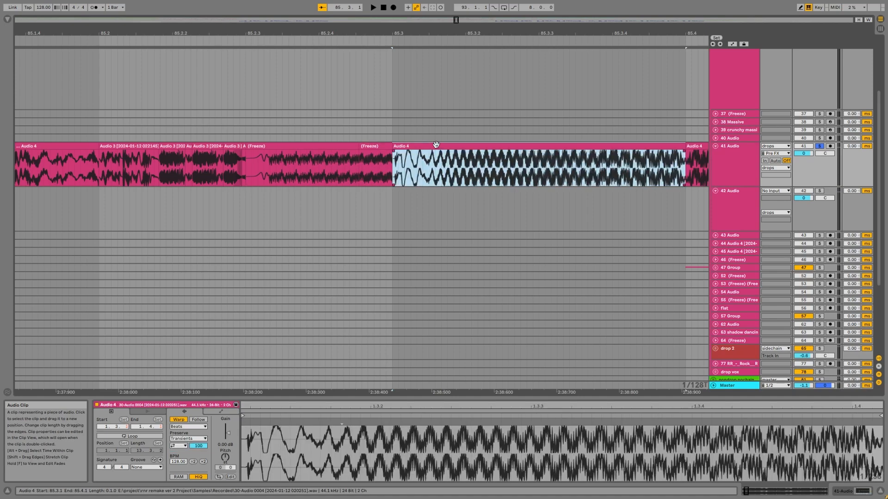
{"action": "key", "text": "space"}
{"action": "key", "text": "space"}
{"action": "scroll", "coordinate": [211, 201], "scroll_direction": "down", "scroll_amount": 5}
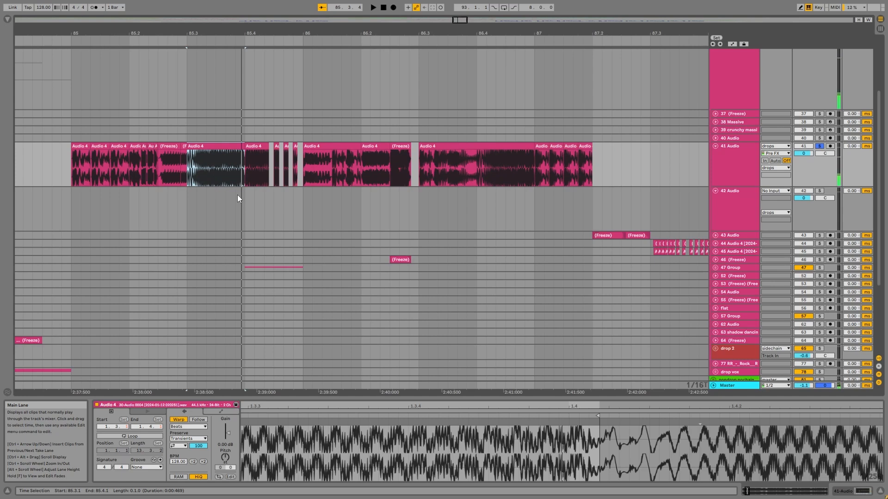
{"action": "left_click", "coordinate": [258, 166]}
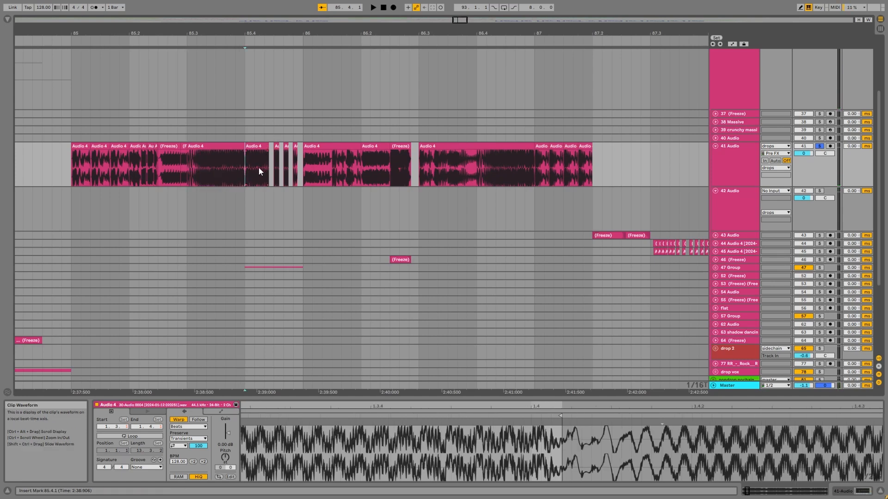
{"action": "key", "text": "space"}
{"action": "left_click", "coordinate": [284, 168]}
{"action": "key", "text": "space"}
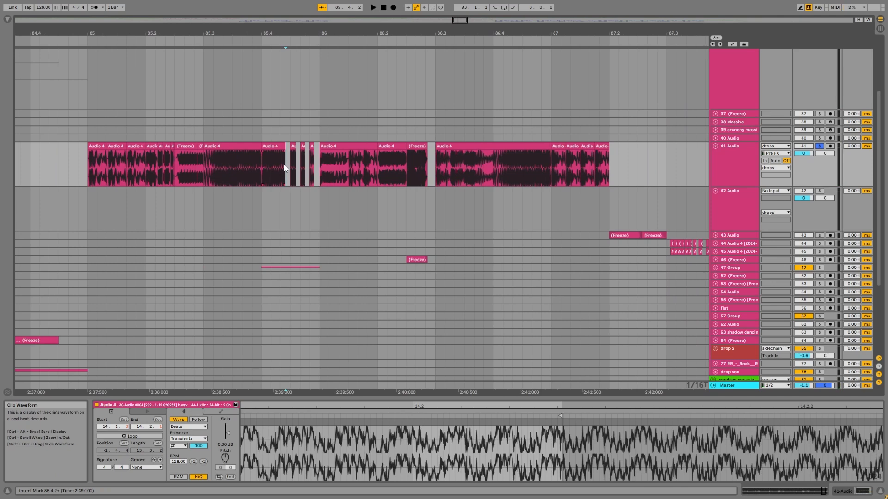
Step: Inspect the chopped clips around bar 87 on tracks 44 and 45, and select the first chop at 85.1.1 on 41 Audio
{"action": "left_click", "coordinate": [673, 250]}
{"action": "scroll", "coordinate": [660, 248], "scroll_direction": "down", "scroll_amount": 8}
{"action": "left_click_drag", "start_coordinate": [651, 243], "coordinate": [685, 252]}
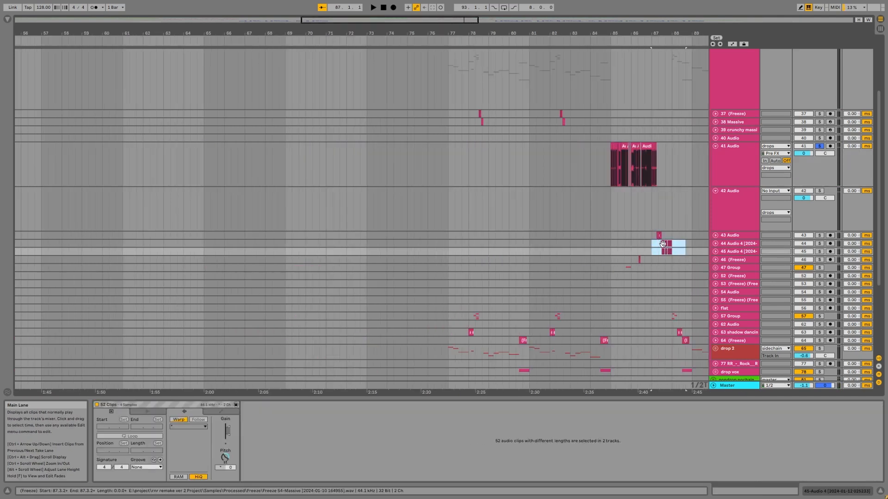
{"action": "left_click", "coordinate": [747, 209]}
{"action": "scroll", "coordinate": [611, 162], "scroll_direction": "up", "scroll_amount": 8}
{"action": "left_click", "coordinate": [581, 154]}
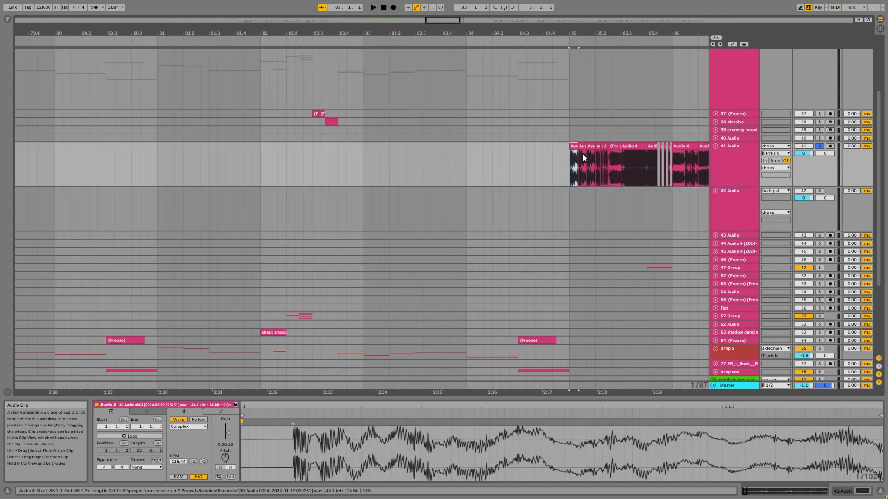
Step: Copy the first chop to 85.1.1 on 42 Audio, solo the track, extend the clip's end to 86.3.3 and play it
{"action": "left_click", "coordinate": [569, 200]}
{"action": "key", "text": "ctrl+v"}
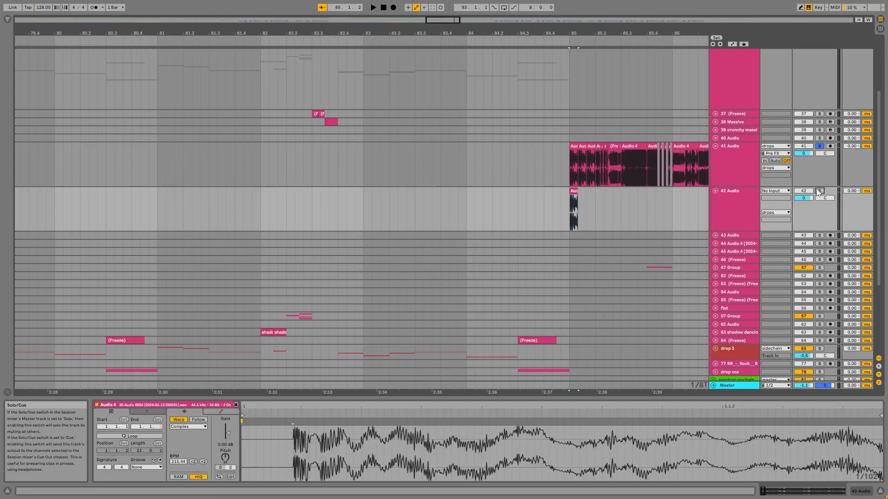
{"action": "left_click_drag", "start_coordinate": [578, 192], "coordinate": [742, 187]}
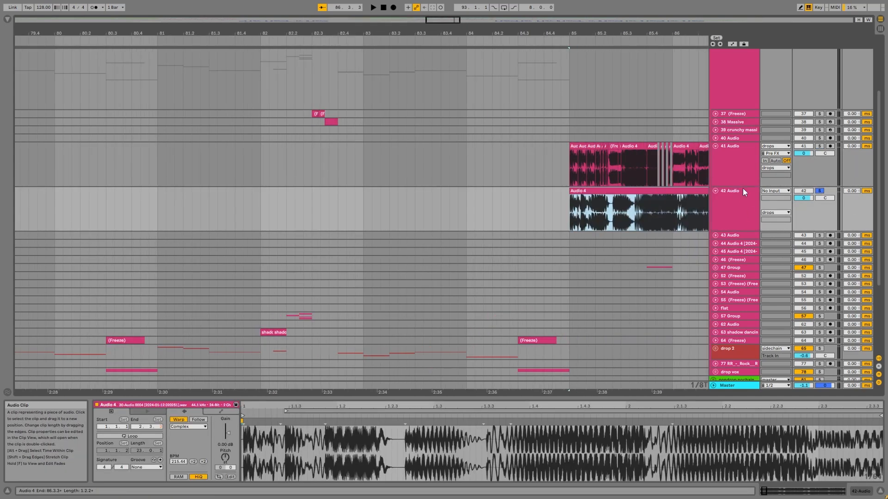
{"action": "left_click", "coordinate": [599, 186]}
{"action": "key", "text": "space"}
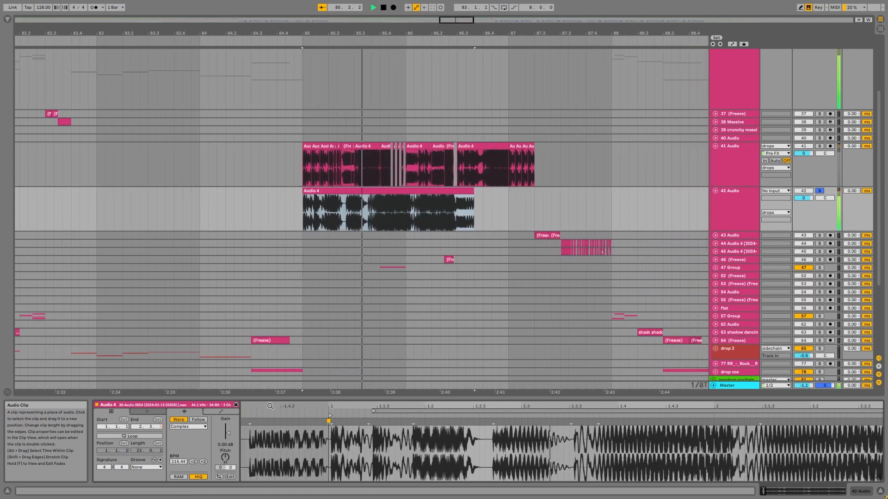
{"action": "key", "text": "space"}
Step: Set the 42 Audio clip's warp mode to Texture, switch warping off and on again, and set the grain size to 2.00
{"action": "left_click", "coordinate": [204, 426]}
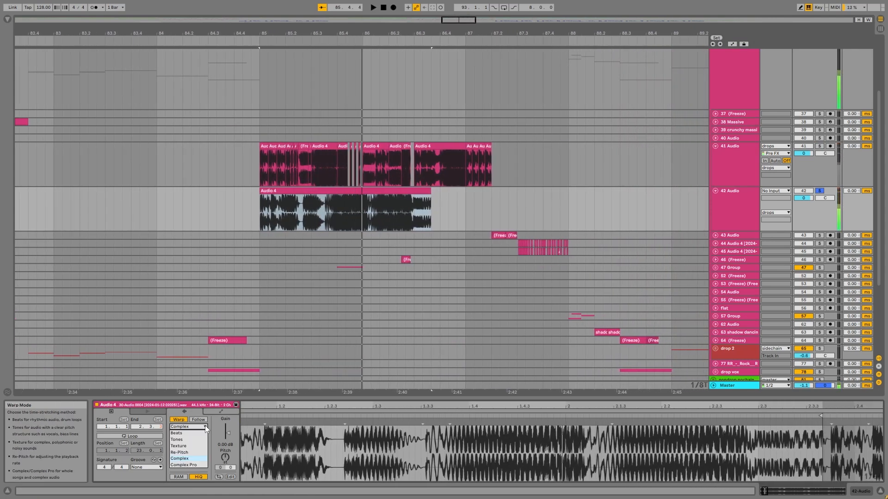
{"action": "left_click", "coordinate": [188, 447]}
{"action": "left_click", "coordinate": [179, 419]}
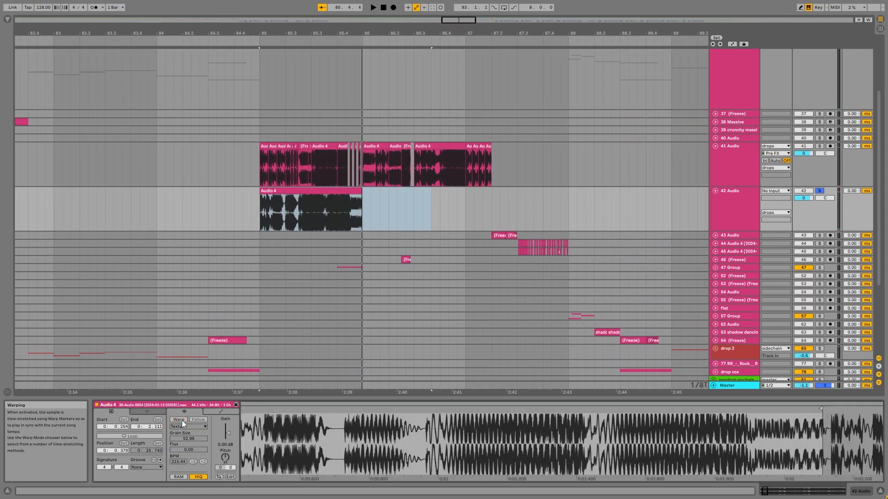
{"action": "key", "text": "Escape"}
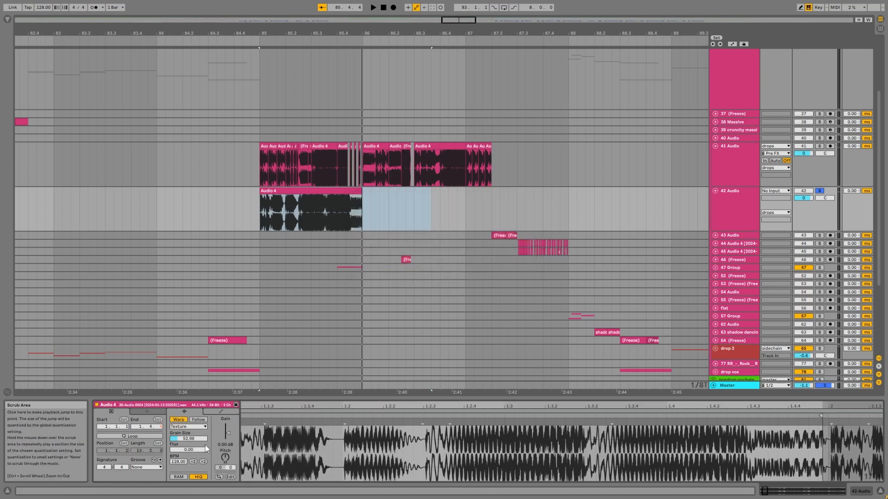
{"action": "left_click", "coordinate": [190, 437]}
{"action": "type", "text": "2.0"}
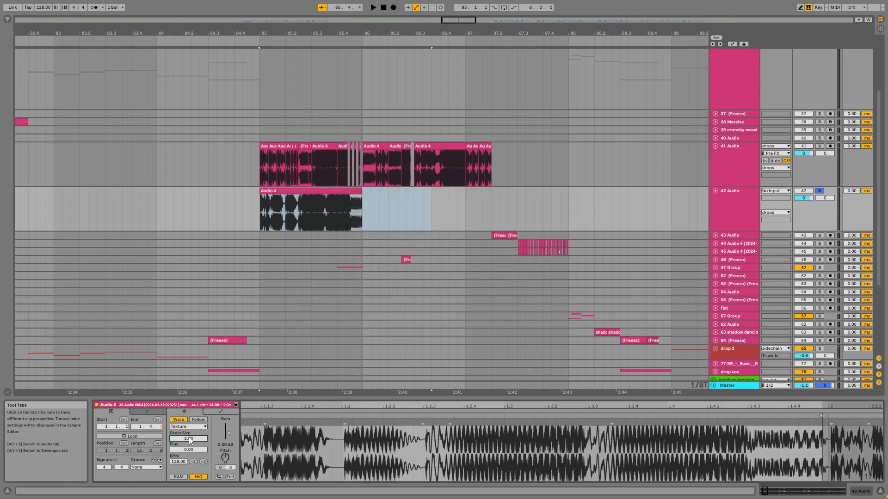
{"action": "key", "text": "Return"}
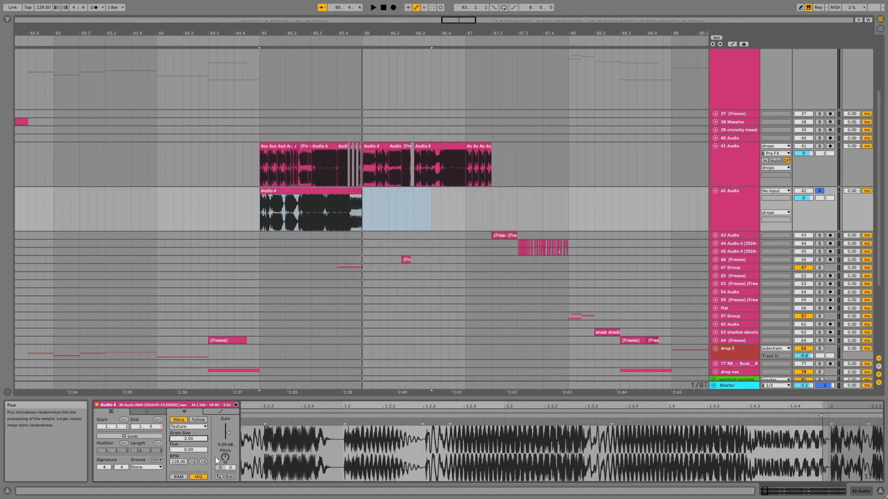
Step: Transpose the clip upward and audition it with larger grain sizes of 16.27 and 10.16
{"action": "mouse_move", "coordinate": [226, 461]}
{"action": "left_mouse_down"}
{"action": "mouse_move", "coordinate": [226, 434]}
{"action": "mouse_move", "coordinate": [226, 464]}
{"action": "left_mouse_up"}
{"action": "key", "text": "space"}
{"action": "key", "text": "space"}
{"action": "key", "text": "space"}
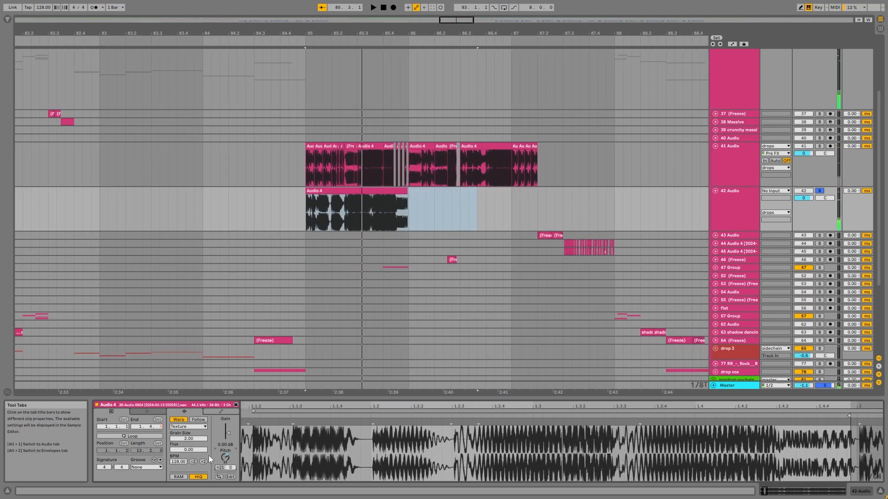
{"action": "left_click_drag", "start_coordinate": [189, 439], "coordinate": [188, 412]}
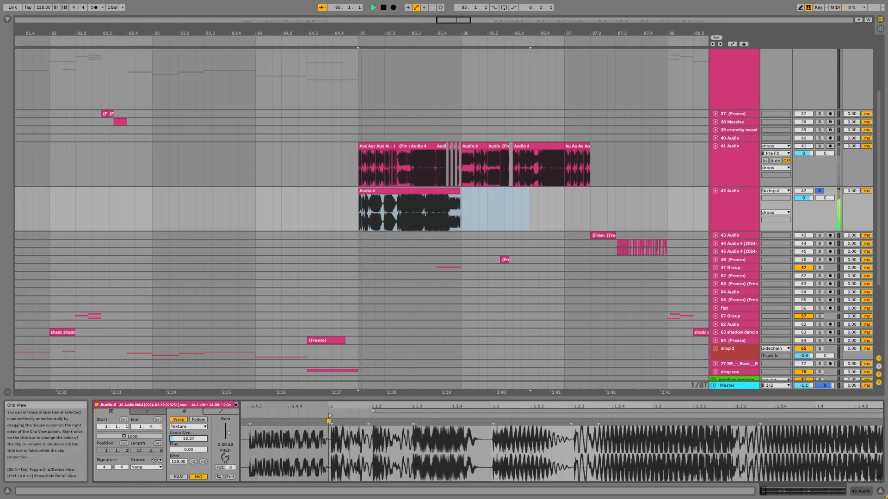
{"action": "key", "text": "space"}
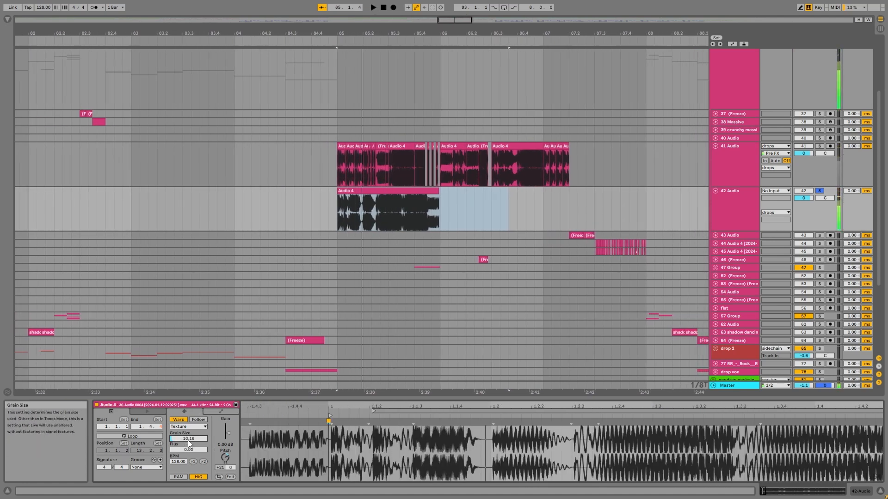
Step: Raise the clip's flux to 81.25 and its grain size to 187.16, playing it between changes
{"action": "left_click_drag", "start_coordinate": [185, 449], "coordinate": [185, 407]}
{"action": "key", "text": "space"}
{"action": "left_click_drag", "start_coordinate": [186, 438], "coordinate": [186, 400]}
{"action": "key", "text": "space"}
{"action": "key", "text": "space"}
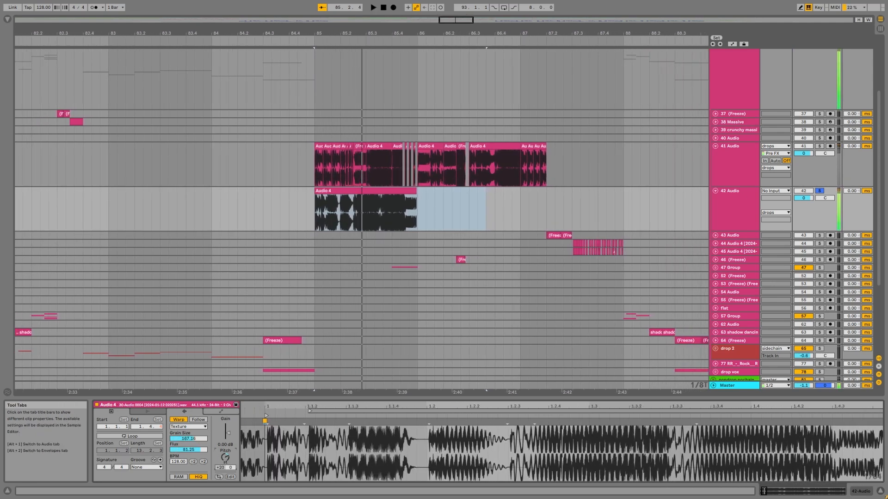
{"action": "key", "text": "space"}
{"action": "key", "text": "space"}
{"action": "key", "text": "space"}
{"action": "key", "text": "space"}
Step: Reset the clip's transposition to 0 and stretch the clip by doubling its tempo twice to 512 BPM
{"action": "mouse_move", "coordinate": [225, 458]}
{"action": "left_mouse_down"}
{"action": "mouse_move", "coordinate": [225, 476]}
{"action": "mouse_move", "coordinate": [226, 442]}
{"action": "left_mouse_up"}
{"action": "key", "text": "space"}
{"action": "key", "text": "Delete"}
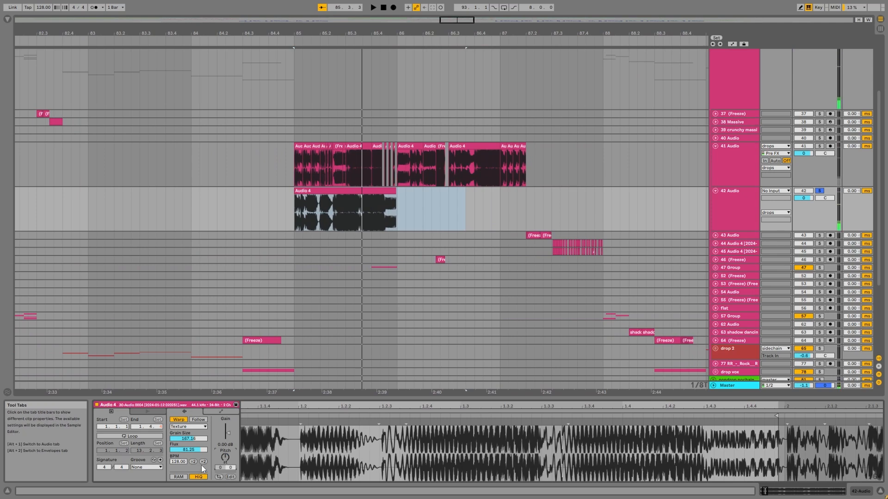
{"action": "left_click", "coordinate": [202, 462]}
{"action": "left_click", "coordinate": [202, 463]}
Step: Try the Tones warp mode on the stretched clip and play it from around 85.2.2
{"action": "left_click", "coordinate": [362, 217]}
{"action": "key", "text": "Left"}
{"action": "key", "text": "Left"}
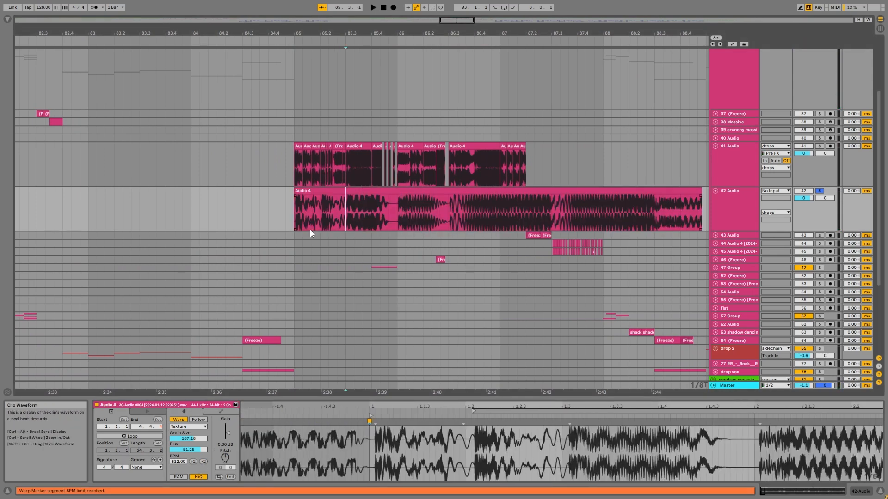
{"action": "left_click", "coordinate": [183, 427]}
{"action": "left_click", "coordinate": [185, 438]}
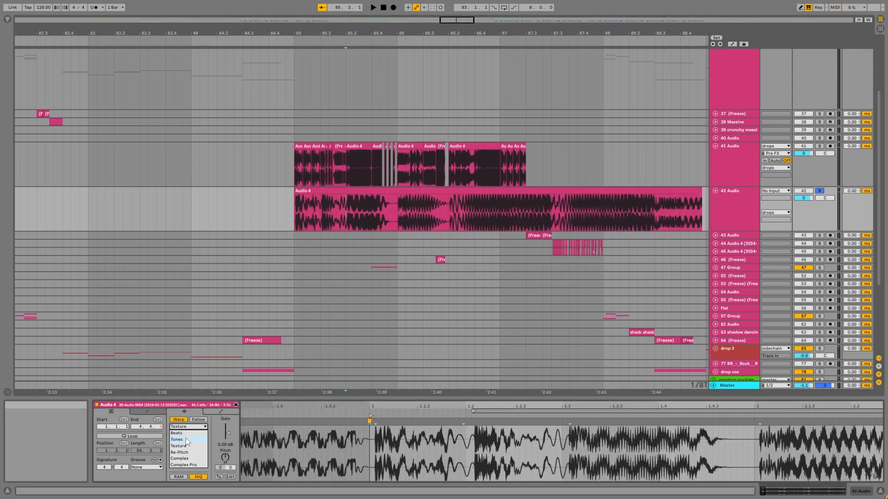
{"action": "left_click", "coordinate": [329, 224]}
{"action": "key", "text": "space"}
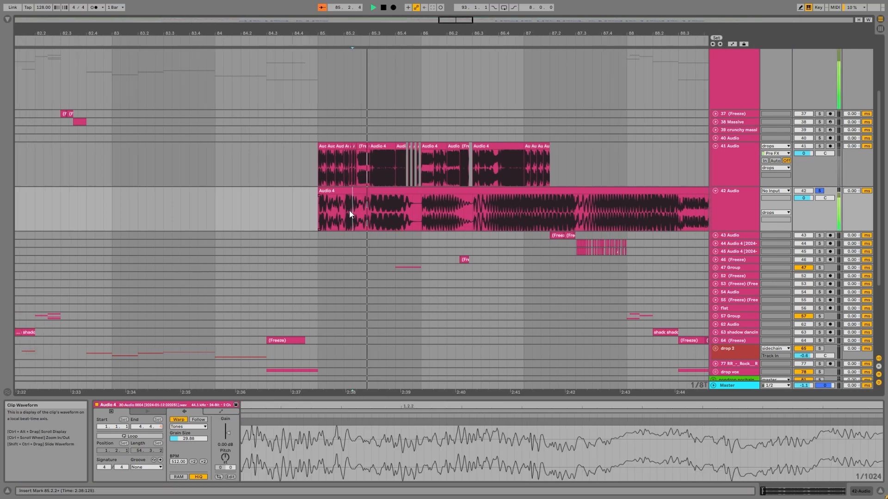
Step: Examine the stretched sections from 85.3.1 to 85.4.2 and from 86.1.1 to 86.3.1, and select the whole clip
{"action": "left_click_drag", "start_coordinate": [369, 207], "coordinate": [408, 202]}
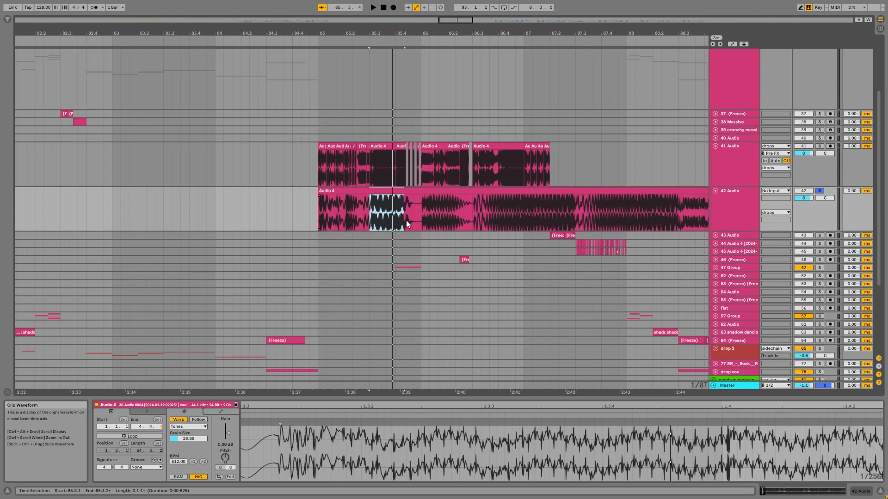
{"action": "left_click_drag", "start_coordinate": [421, 199], "coordinate": [469, 197]}
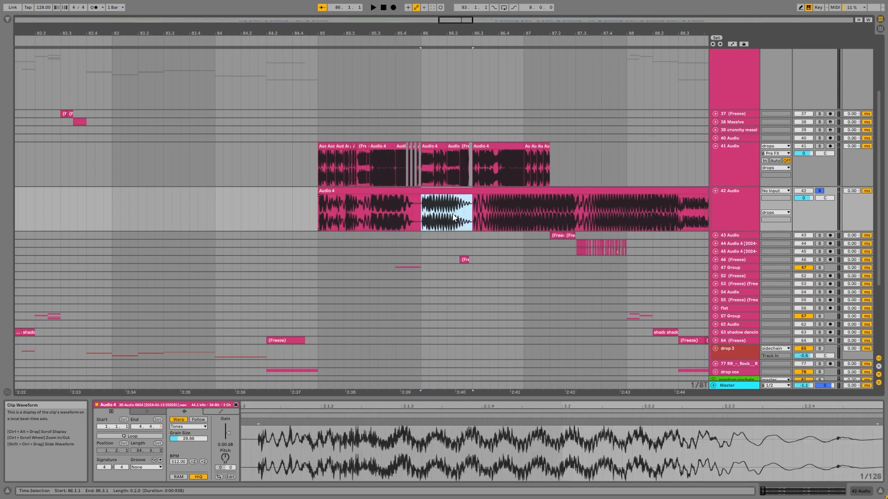
{"action": "left_click", "coordinate": [412, 191]}
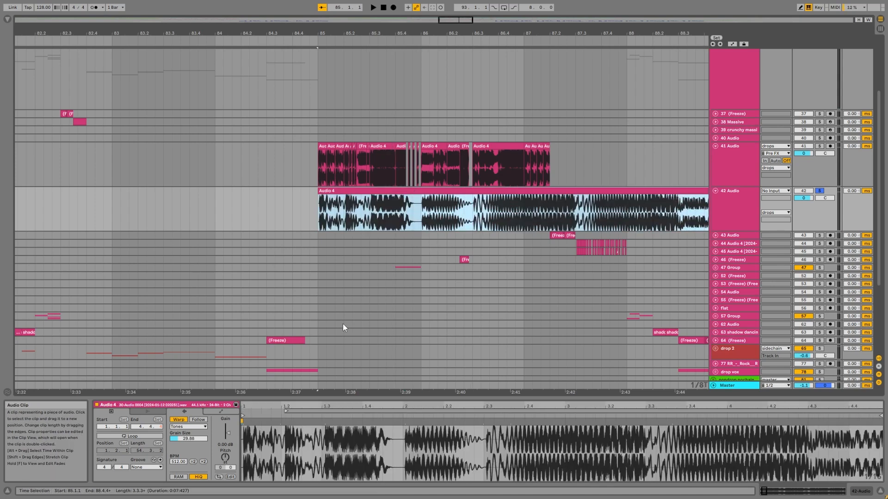
Step: Return the stretched clip to Texture warp mode and transpose it upward
{"action": "left_click", "coordinate": [187, 427]}
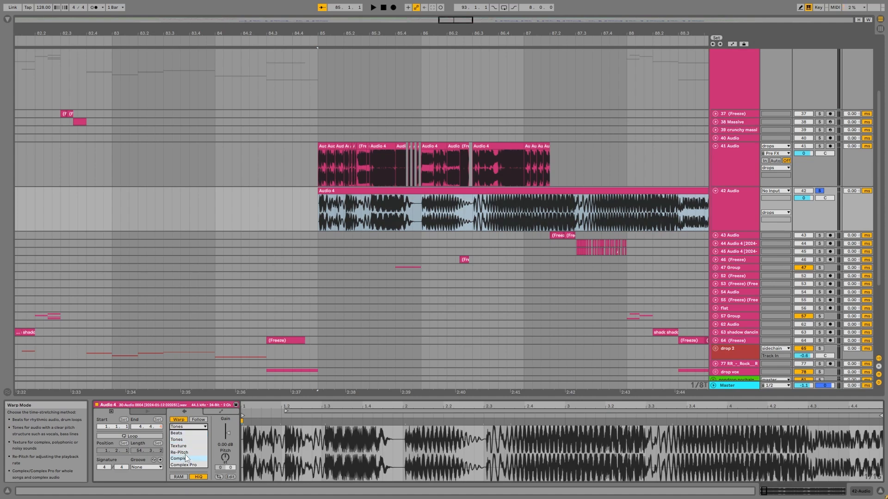
{"action": "left_click", "coordinate": [184, 446]}
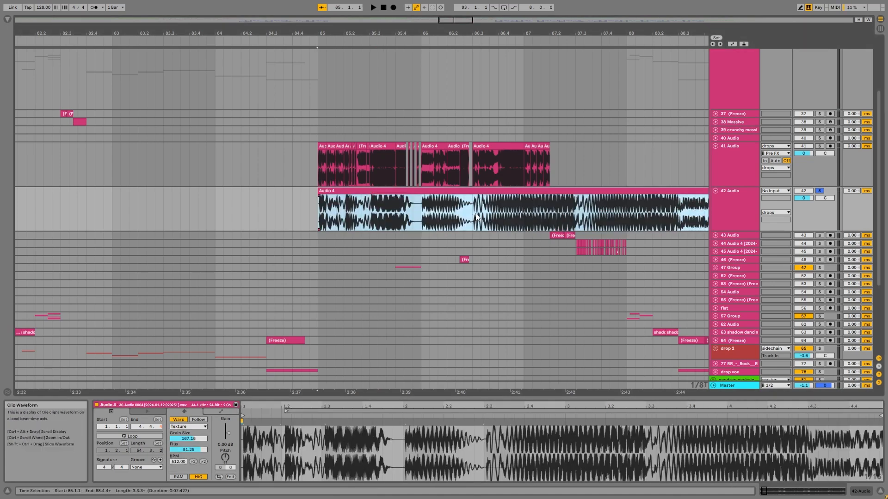
{"action": "left_click_drag", "start_coordinate": [225, 457], "coordinate": [225, 439]}
Step: Play the section from 85.2.1 to 85.4.3 on 42 Audio and consolidate it into a separate clip
{"action": "left_click_drag", "start_coordinate": [344, 211], "coordinate": [412, 214]}
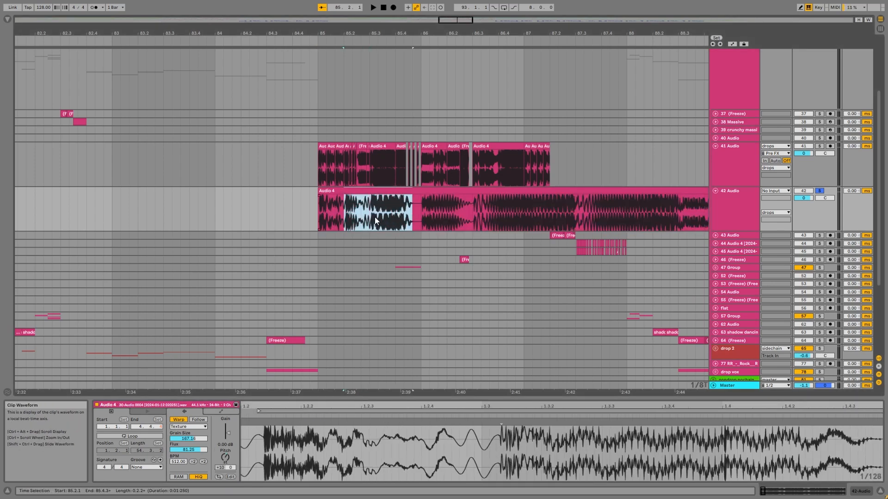
{"action": "key", "text": "space"}
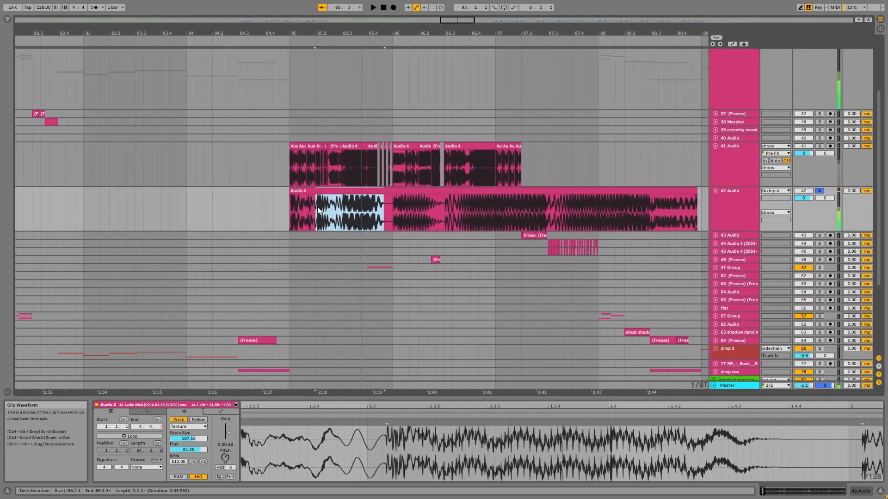
{"action": "key", "text": "ctrl+j"}
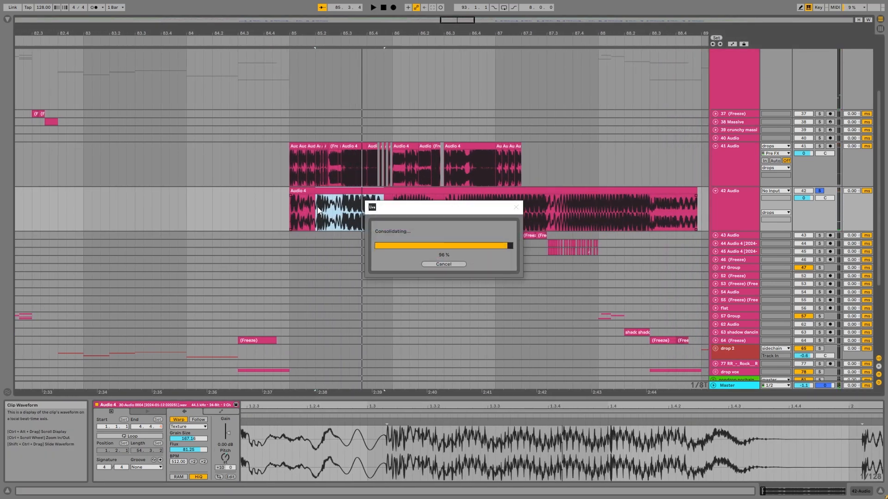
{"action": "key", "text": "space"}
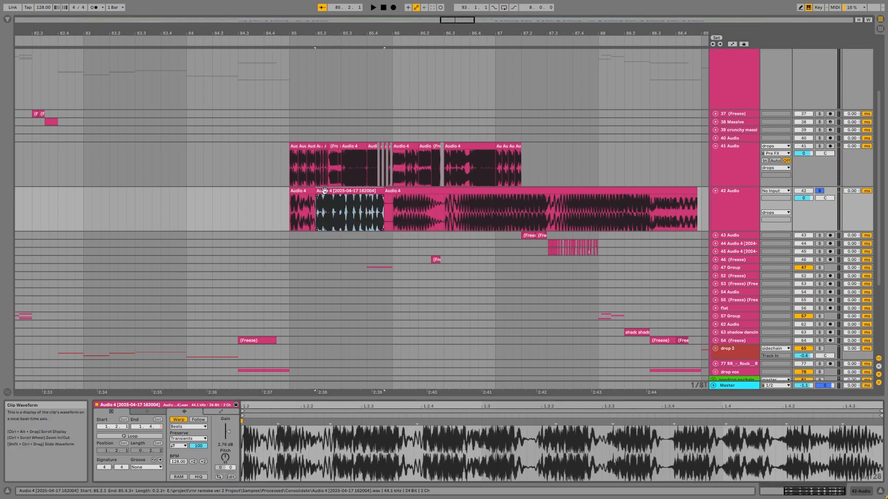
Step: Change the consolidated clip's transposition and play it to hear the result
{"action": "key", "text": "space"}
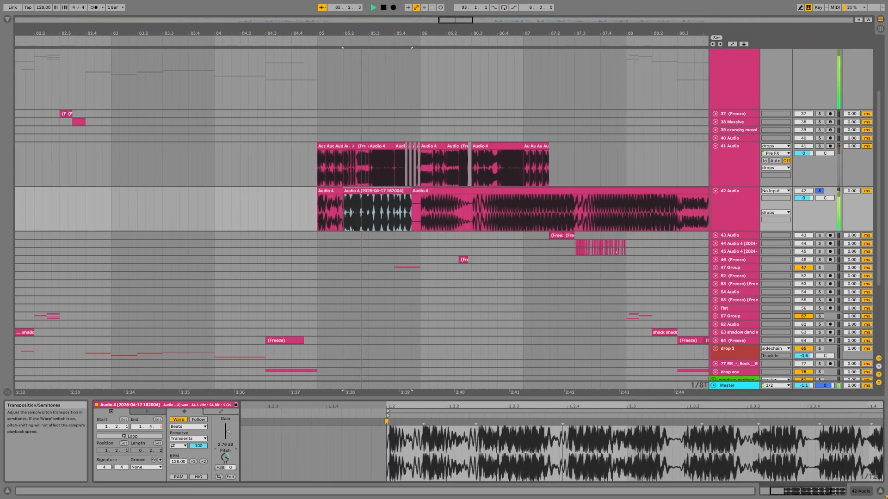
{"action": "left_click_drag", "start_coordinate": [226, 465], "coordinate": [226, 466]}
{"action": "key", "text": "space"}
{"action": "key", "text": "space"}
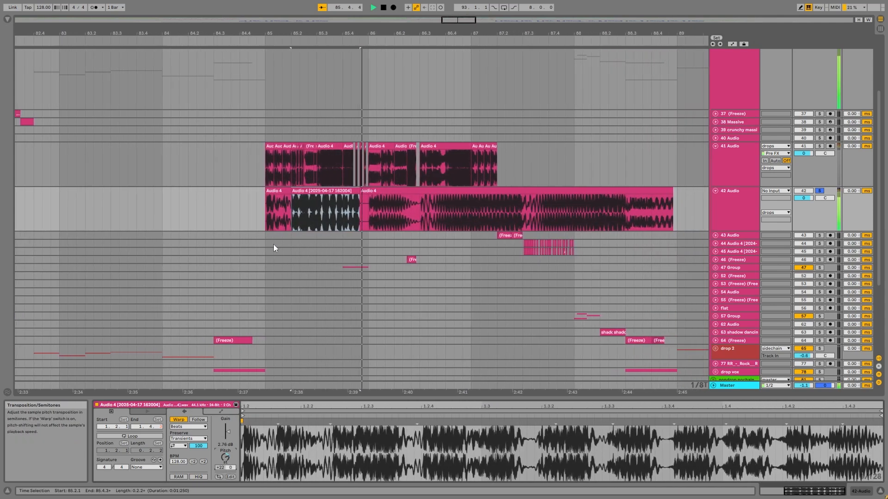
{"action": "key", "text": "space"}
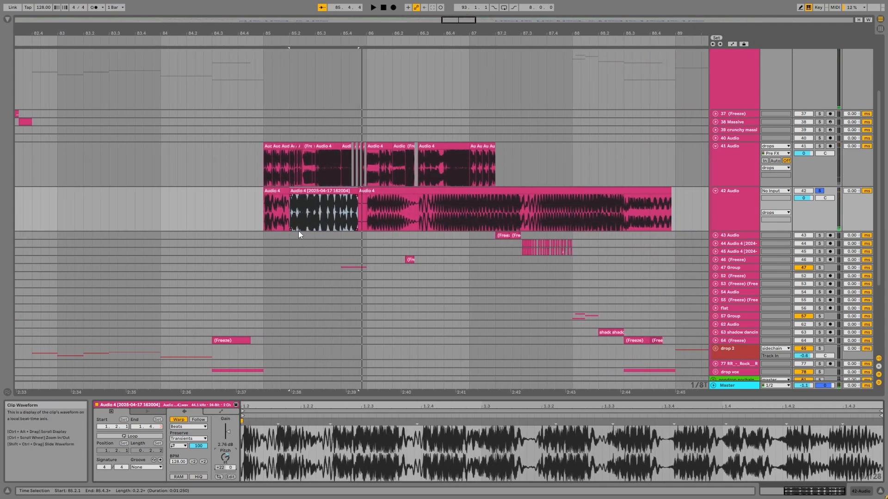